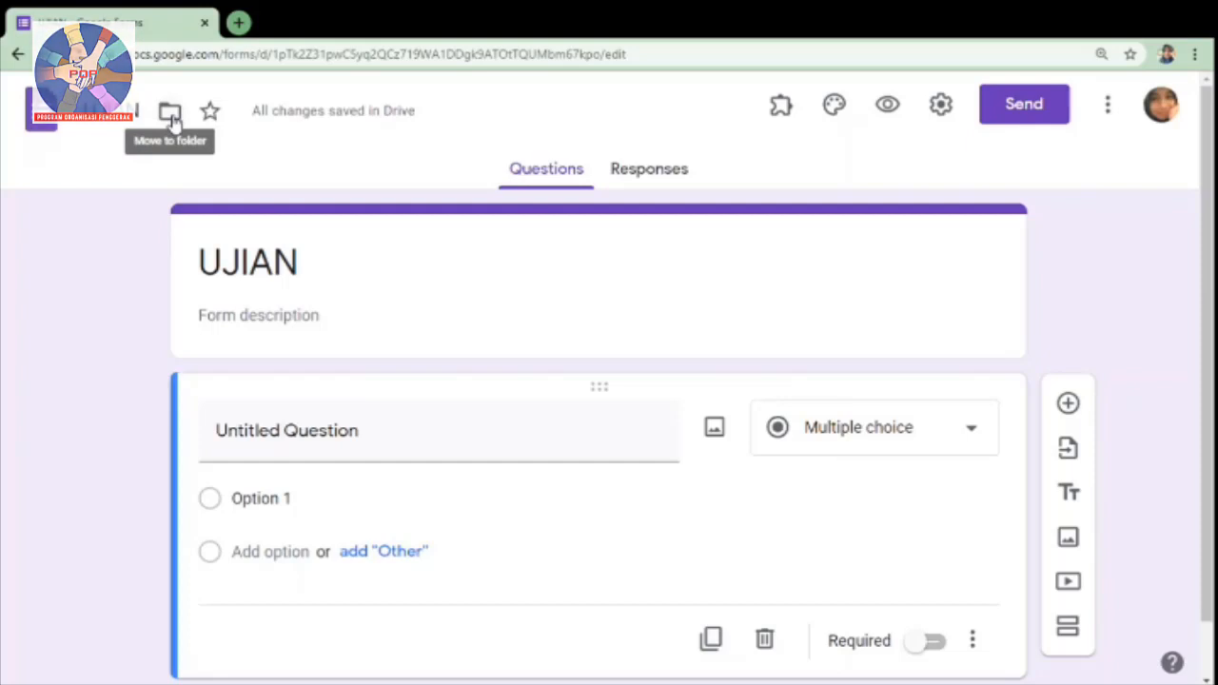
left_click(171, 112)
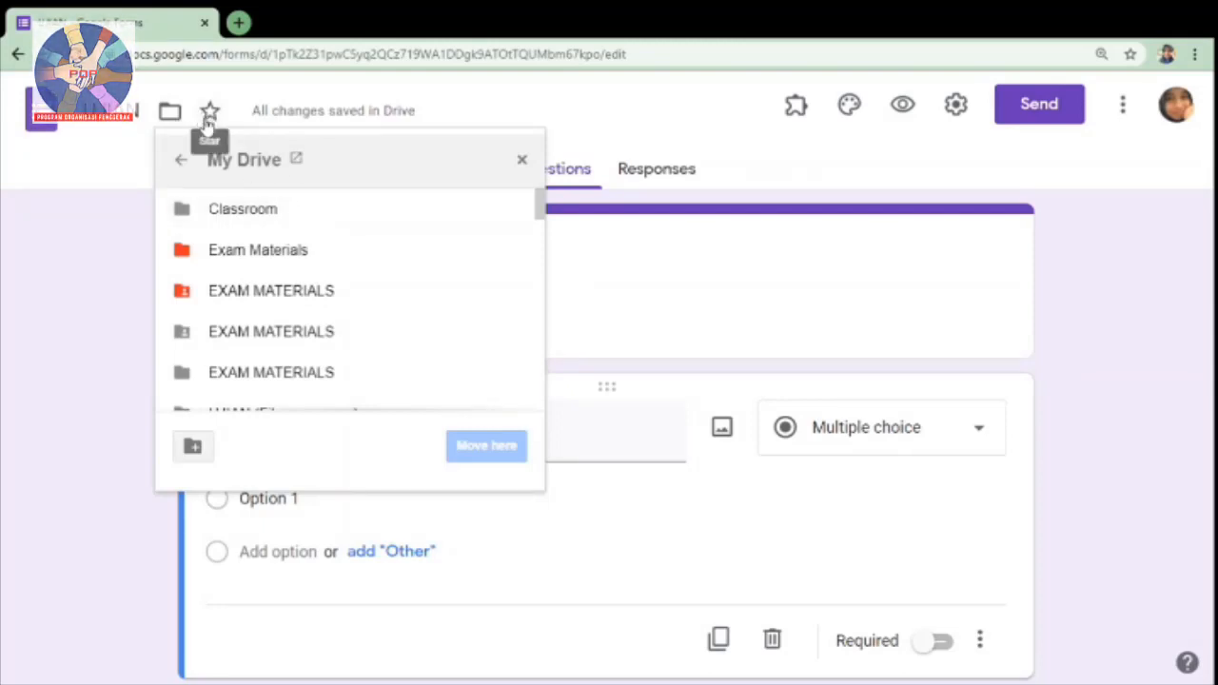
left_click(522, 160)
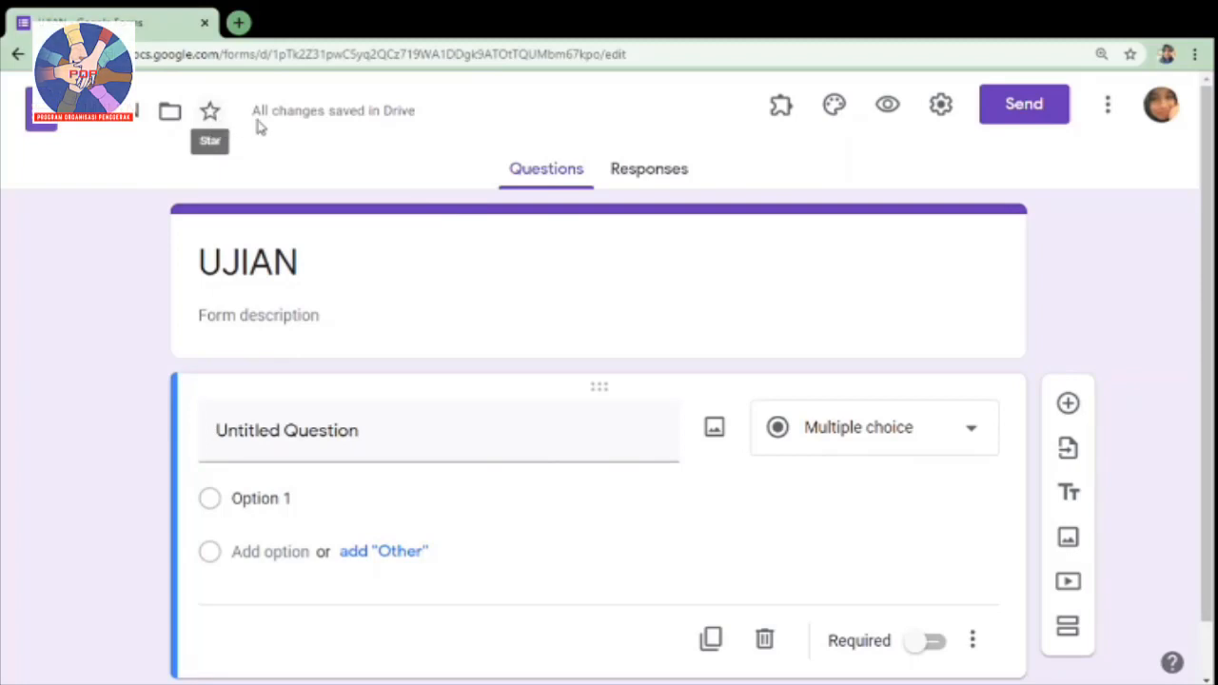
Step: Set the form theme's header image to the painted Easter eggs photo from the Illustrations category
left_click(833, 112)
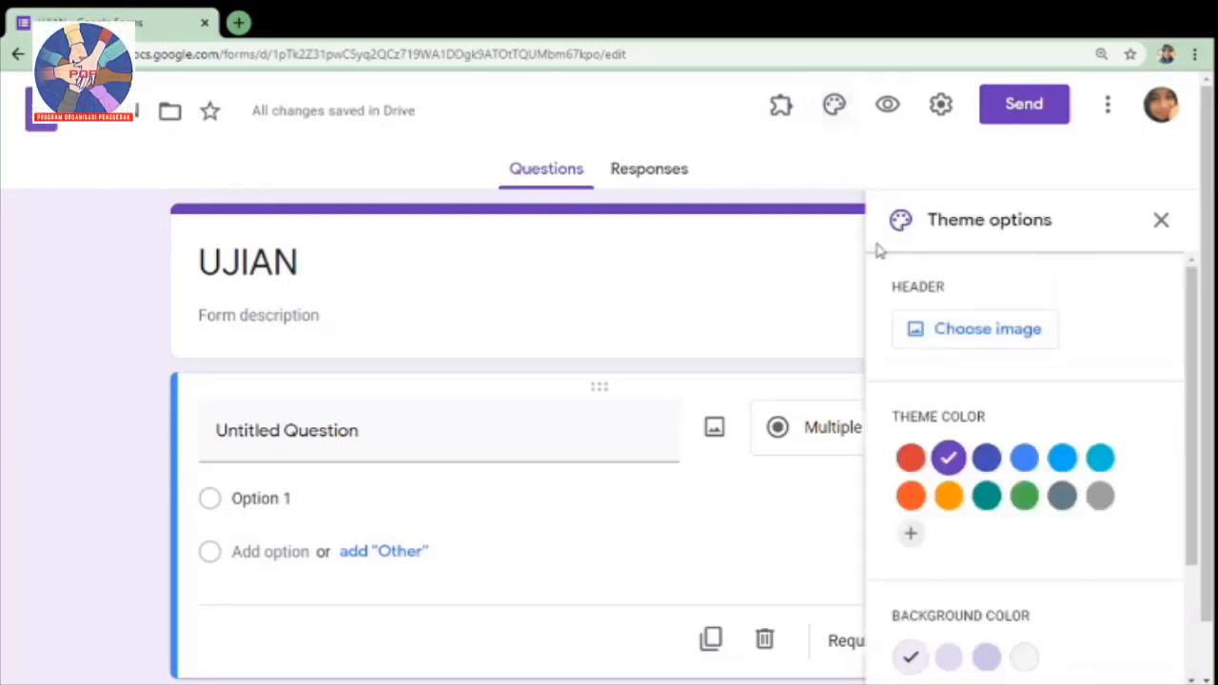
left_click(993, 345)
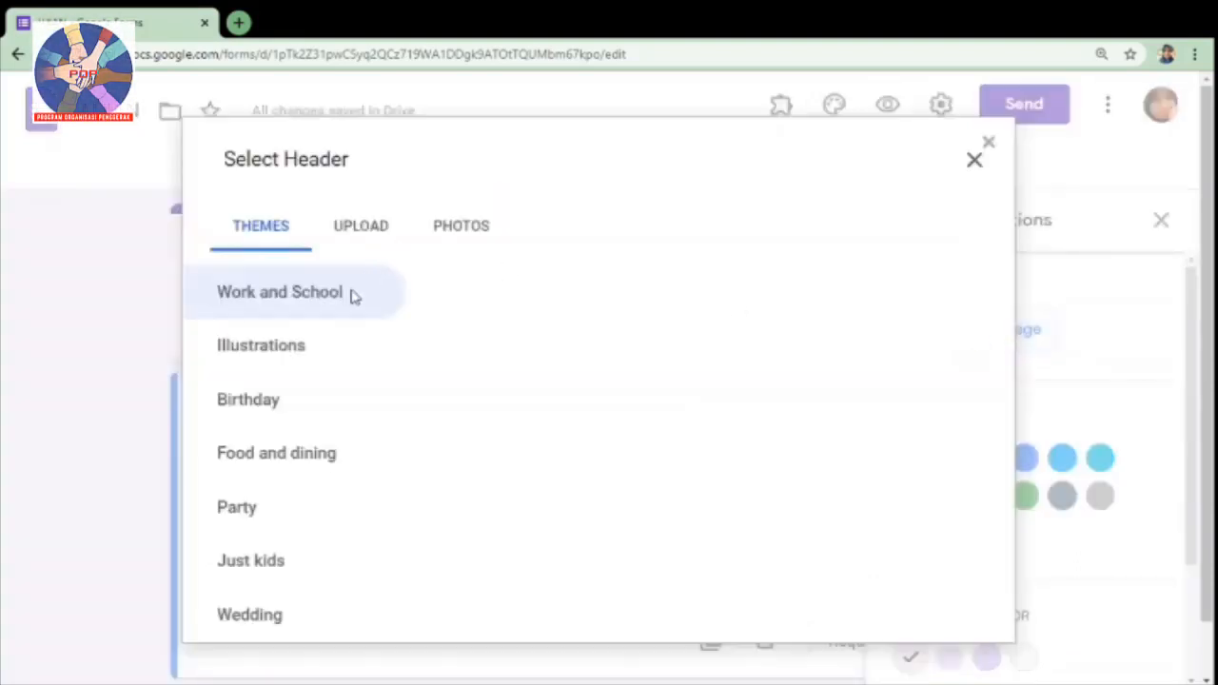
left_click(317, 360)
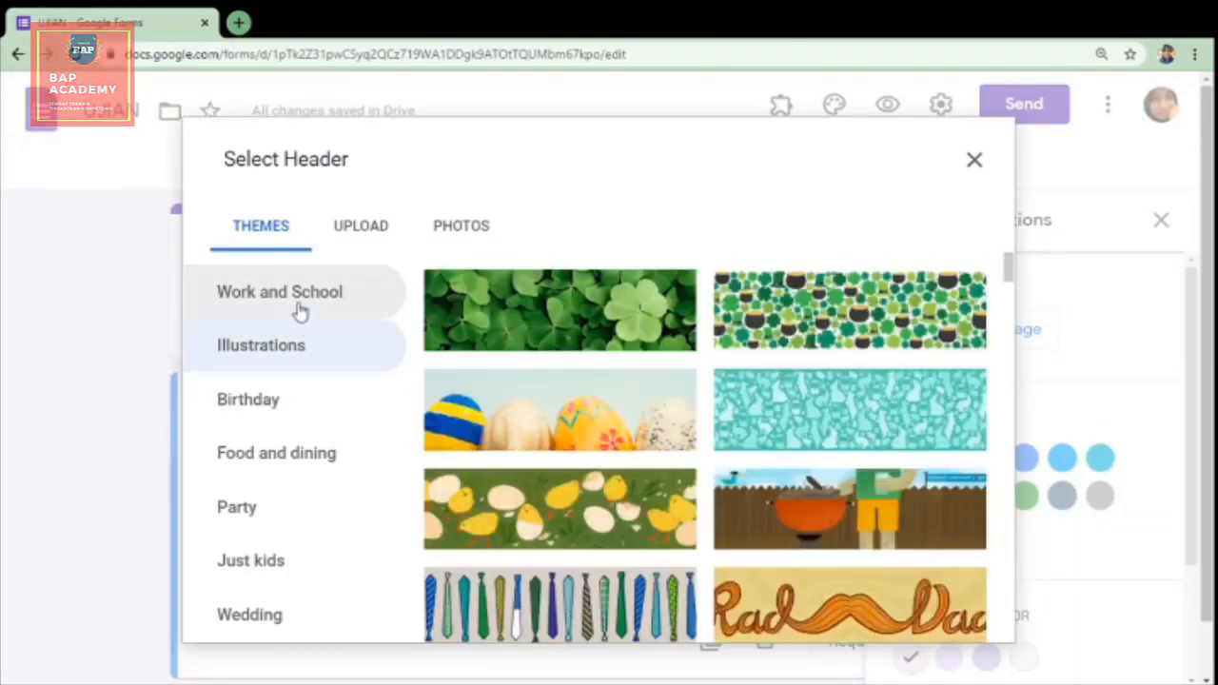
left_click(579, 446)
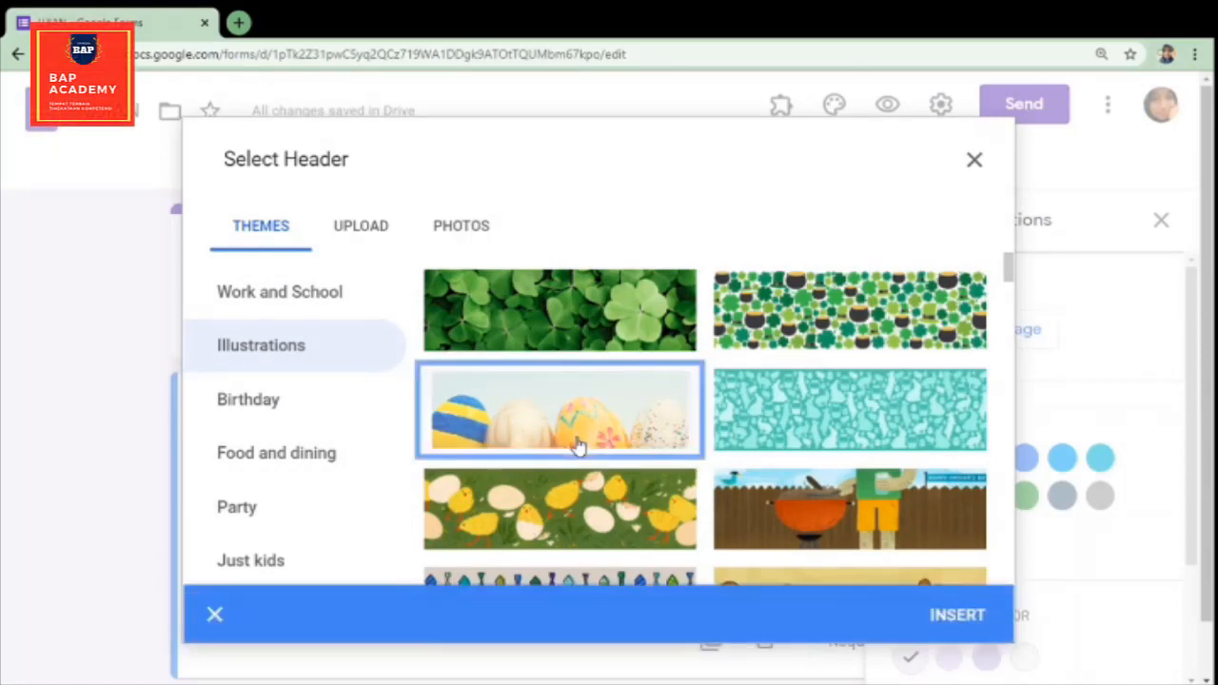
left_click(958, 618)
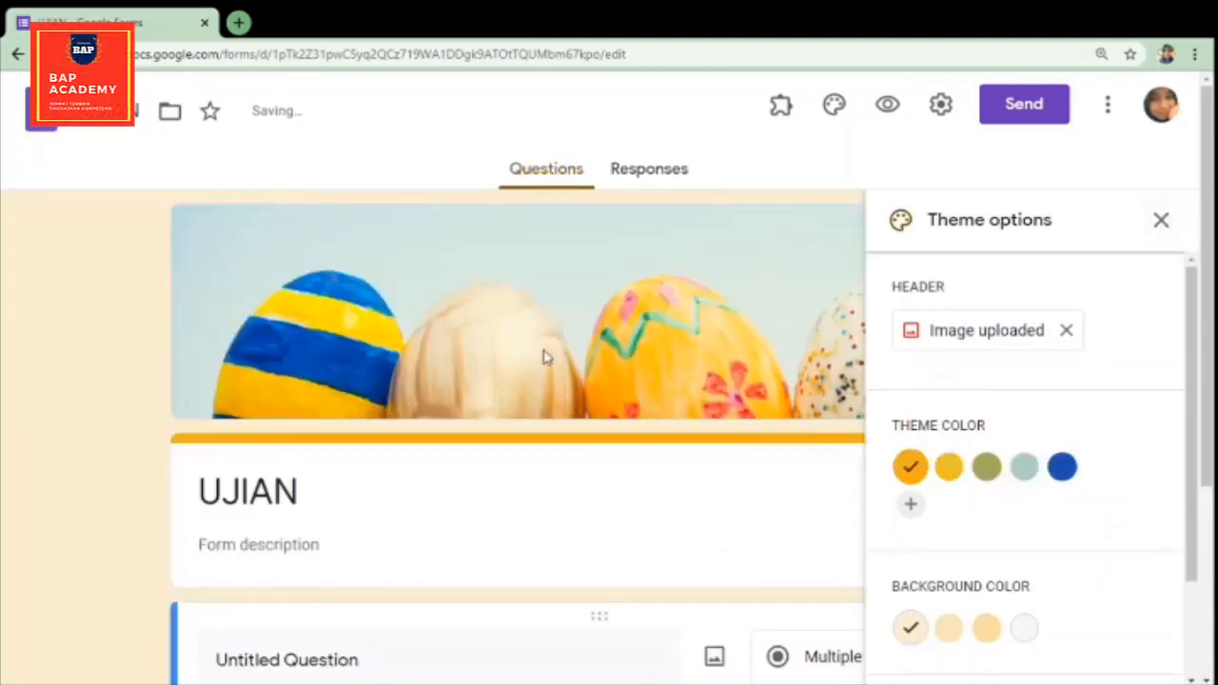
left_click(1162, 223)
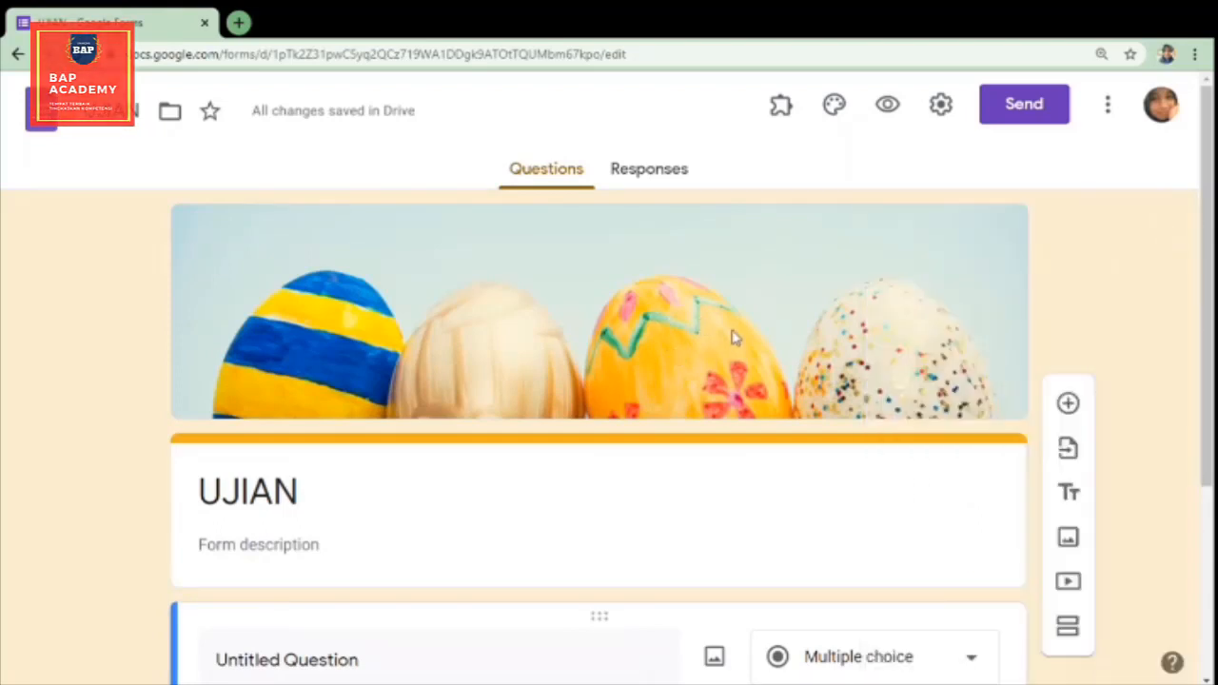
Step: Preview the UJIAN form as respondents see it, look through the whole page, and return to the form editor
left_click(888, 115)
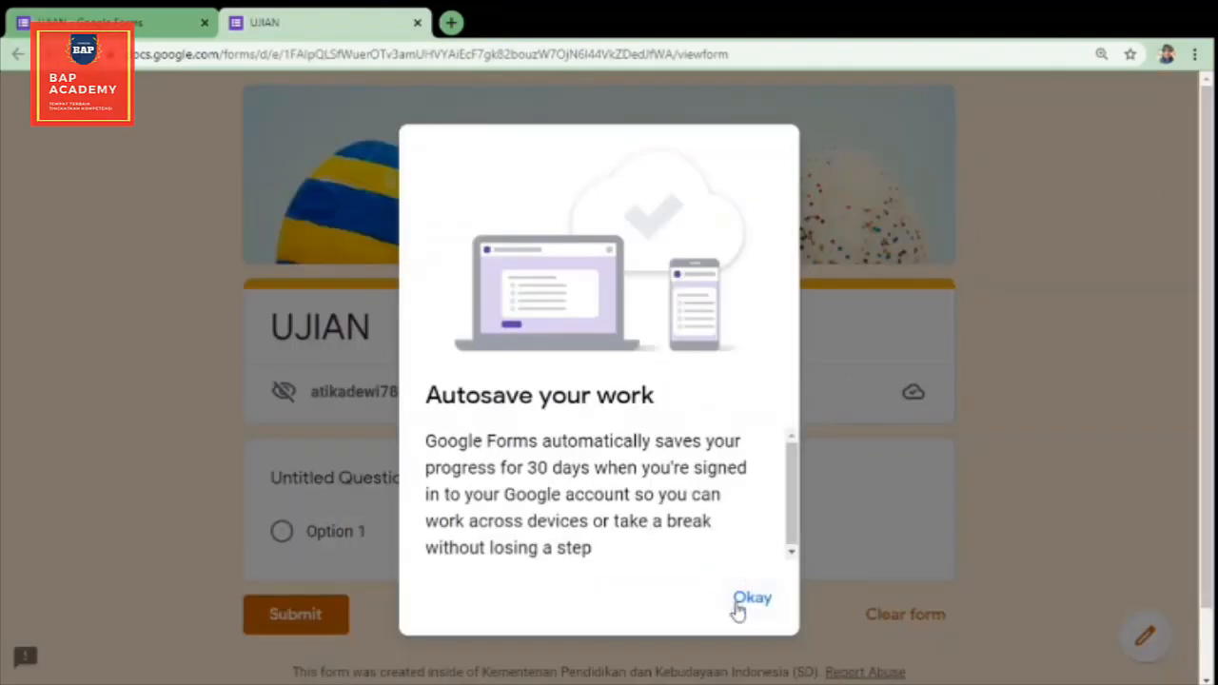
left_click(750, 600)
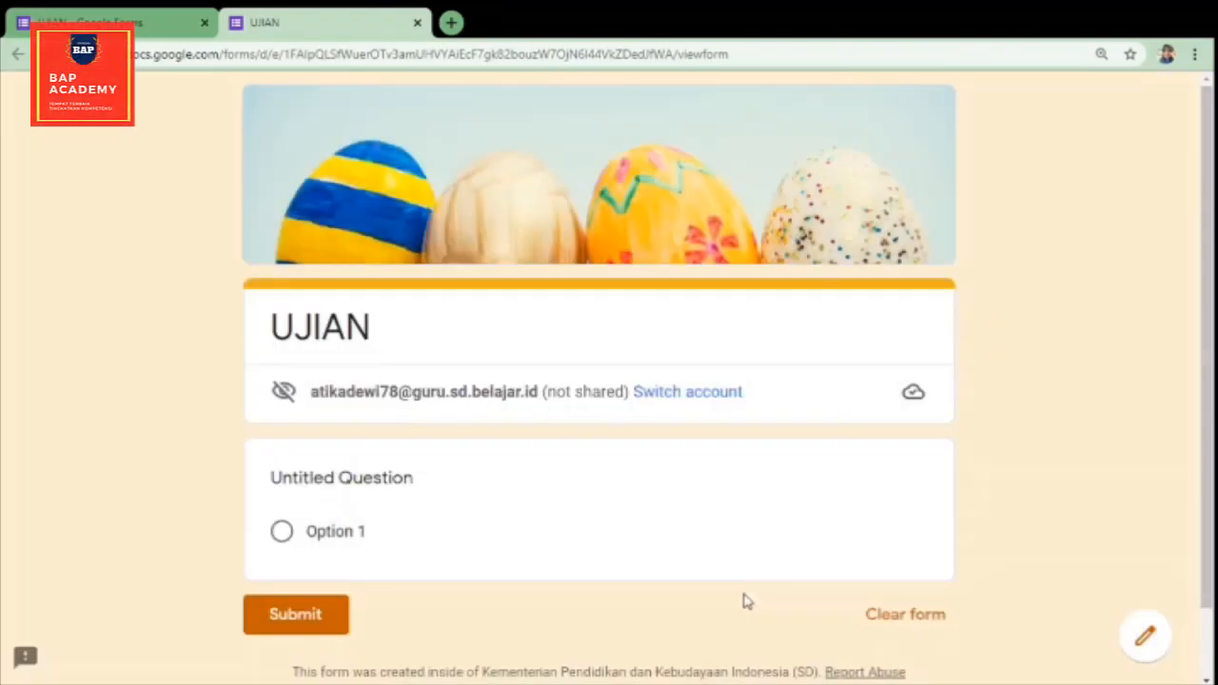
scroll(1210, 238, "down", 2)
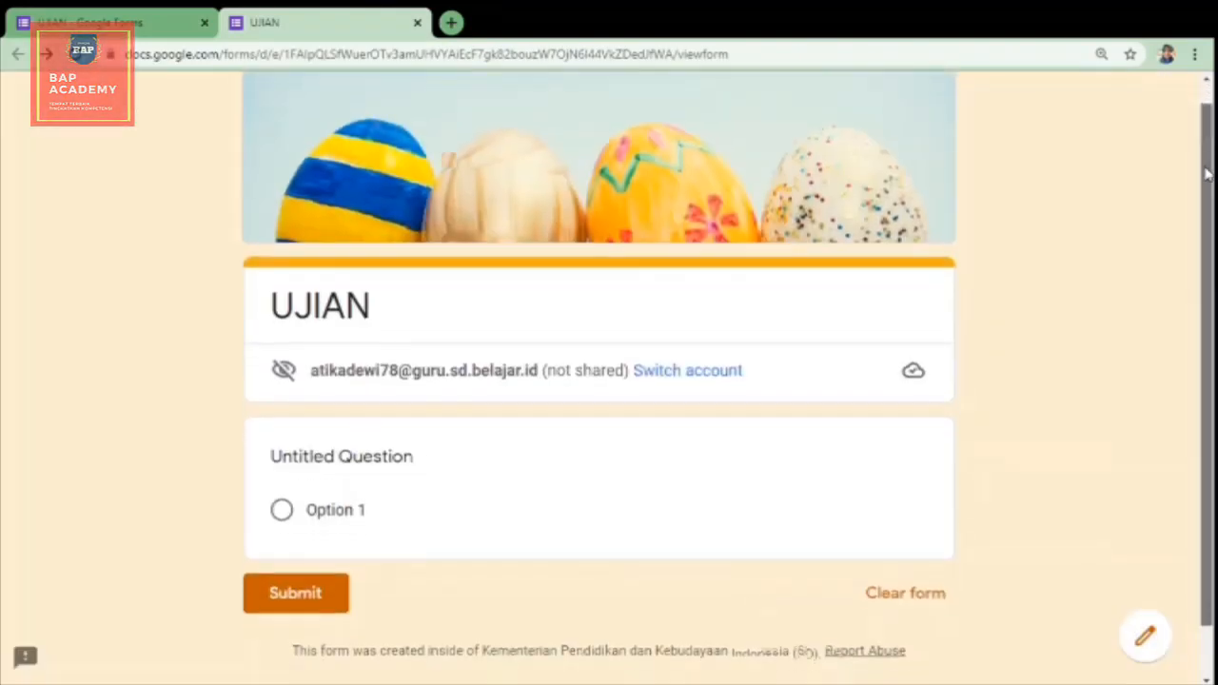
scroll(1212, 276, "up", 2)
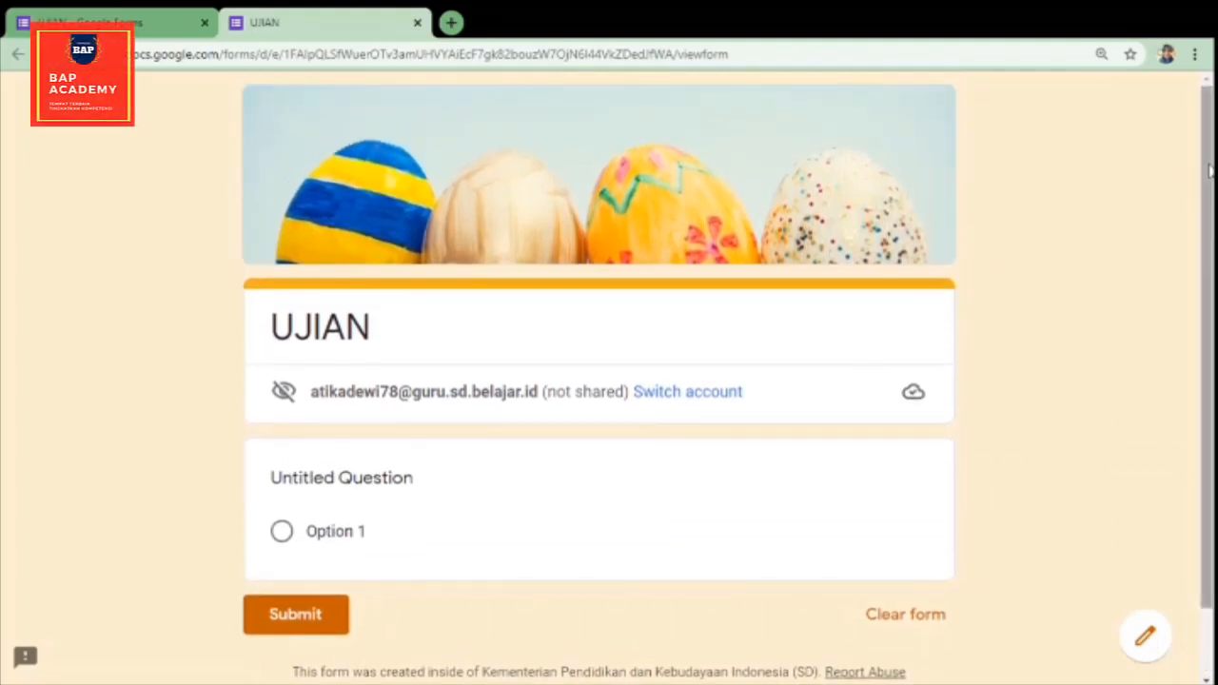
scroll(1211, 172, "down", 2)
scroll(1210, 162, "up", 2)
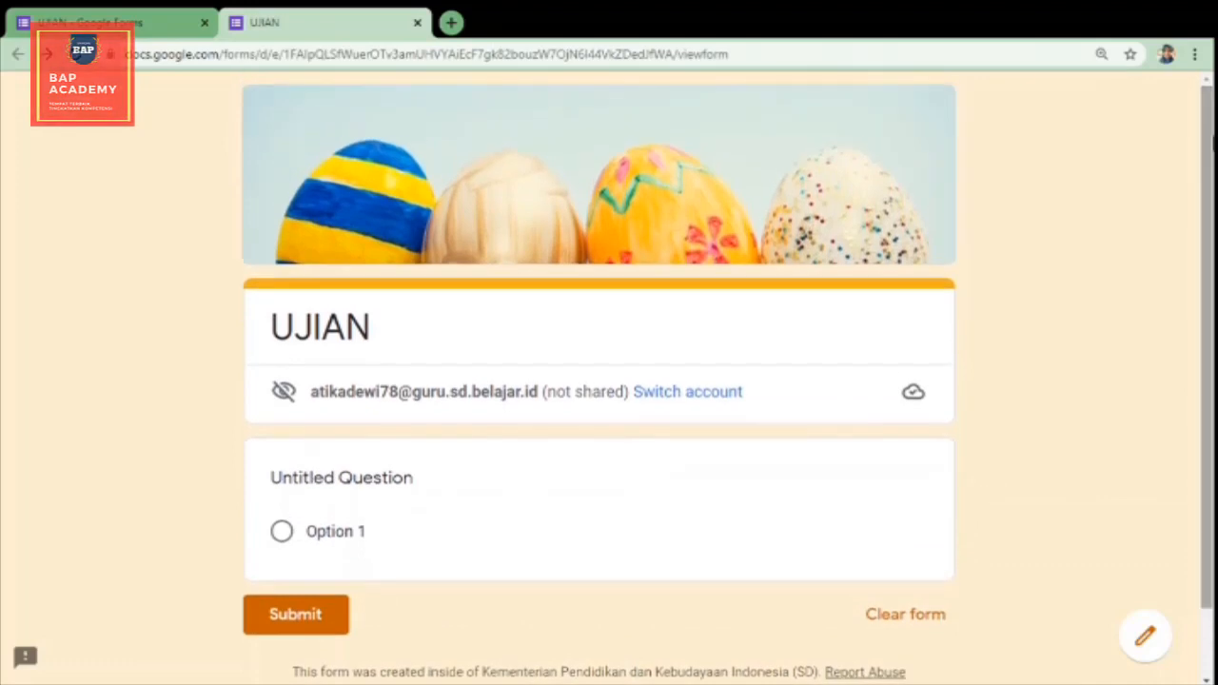
left_click_drag(1213, 162, 1214, 305)
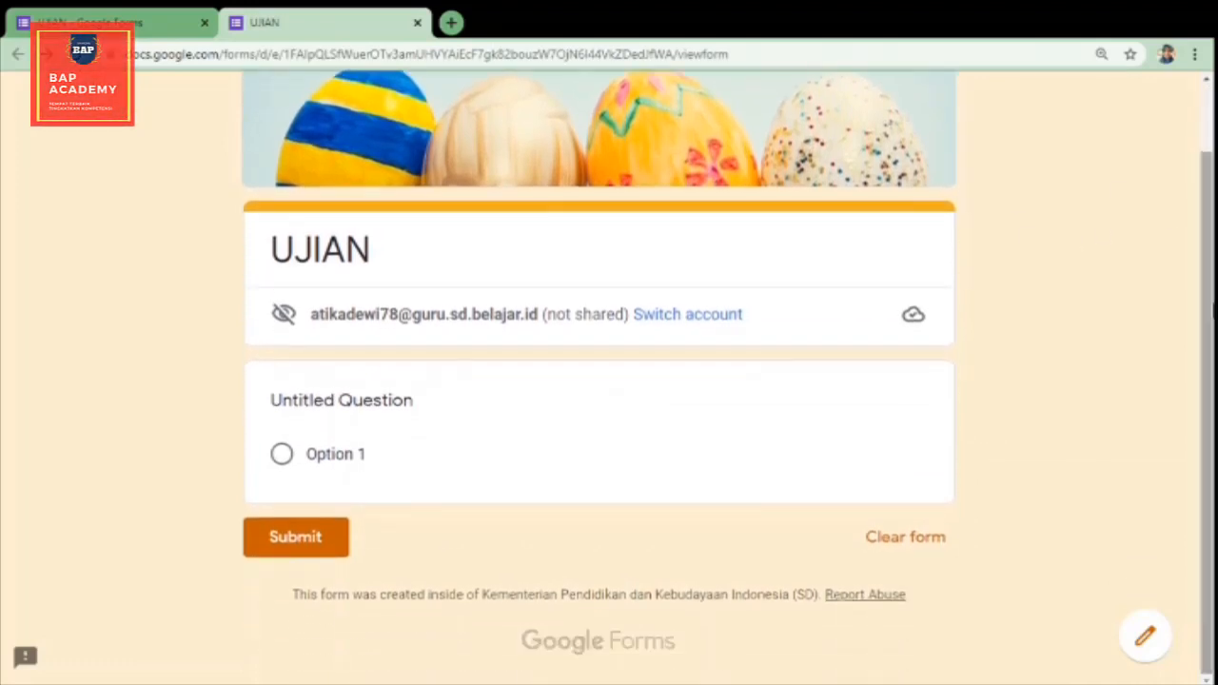
left_click(171, 20)
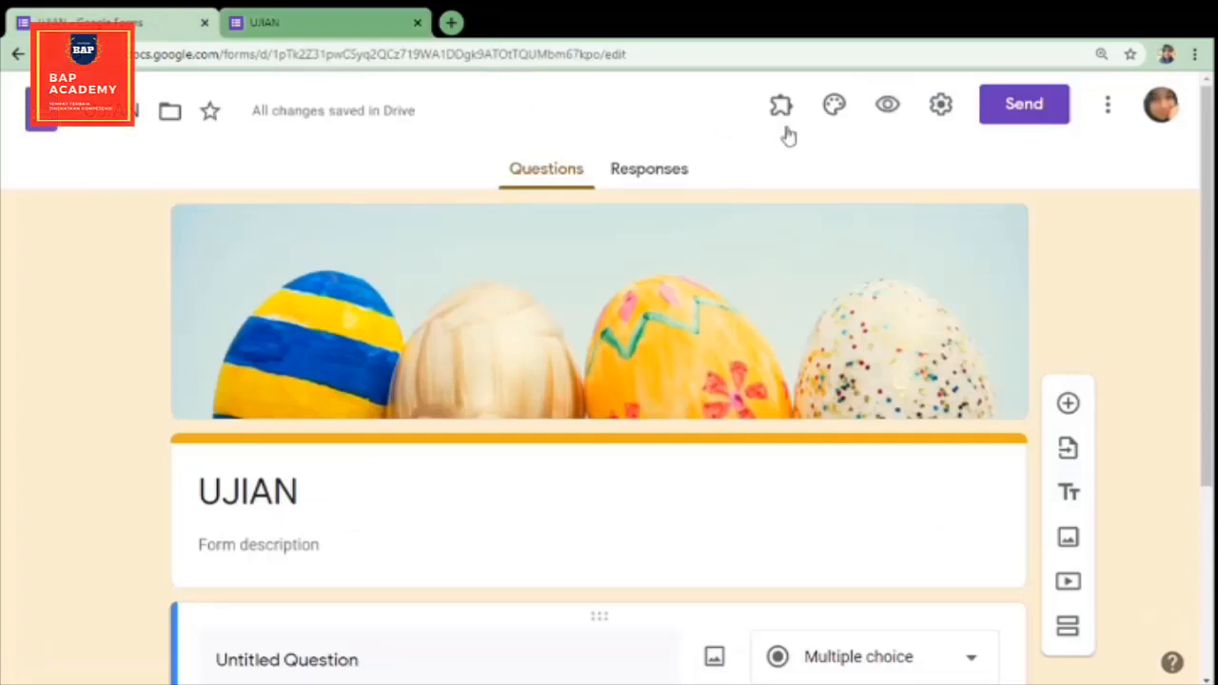
Step: In the form's general settings, try email collection and the one-response limit, and lift the restriction to users in the organization
left_click(943, 124)
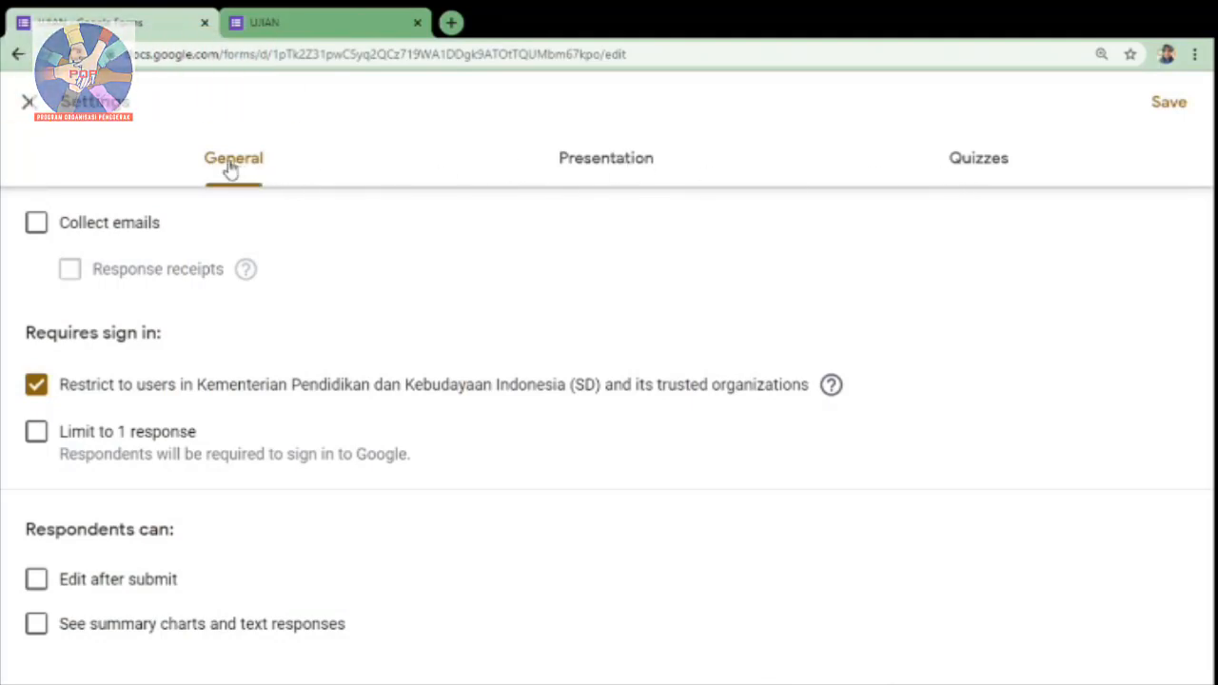
left_click(36, 229)
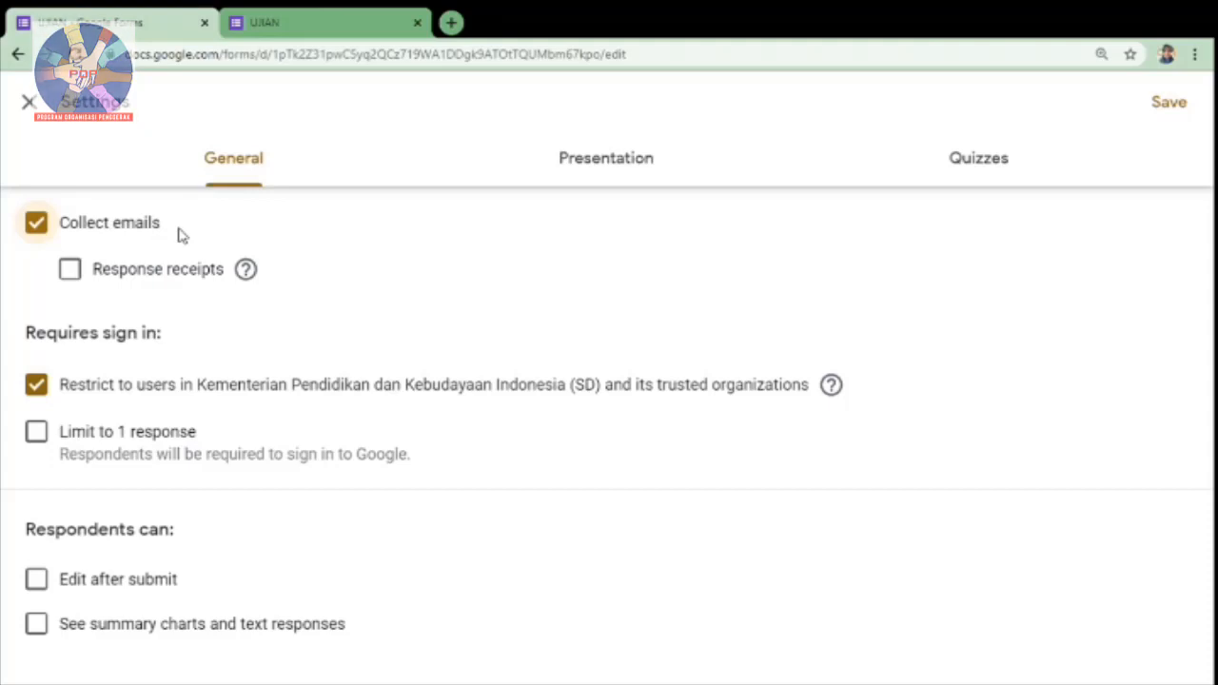
left_click(38, 228)
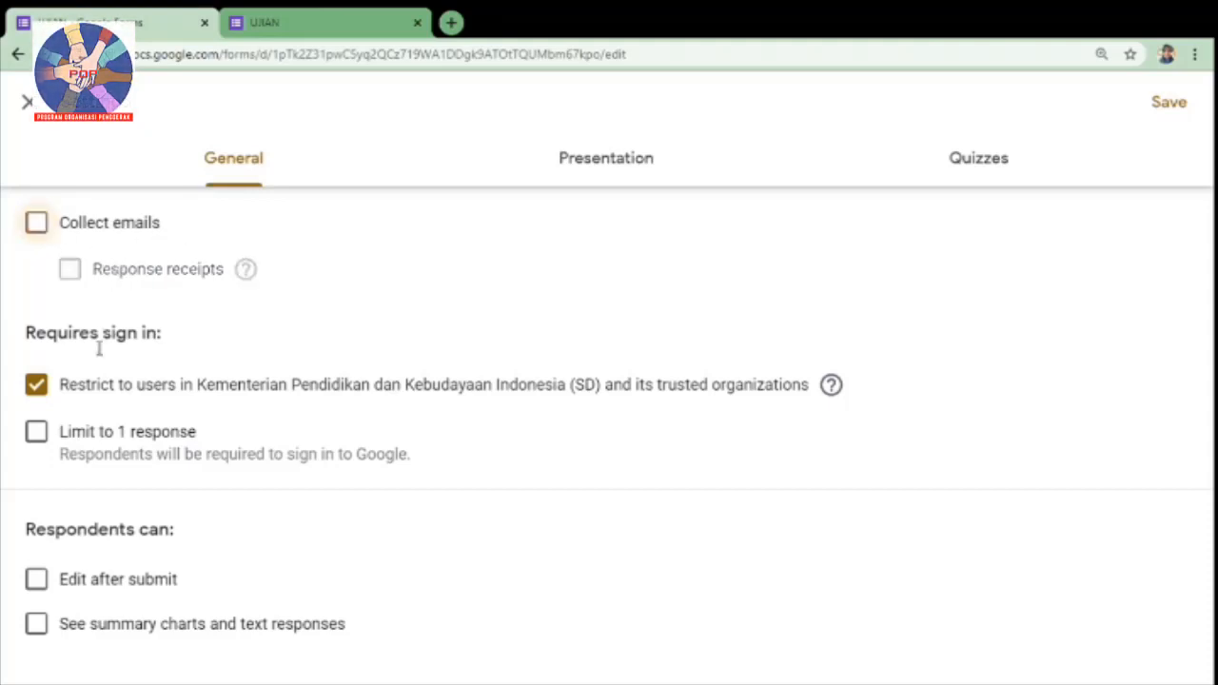
left_click(36, 392)
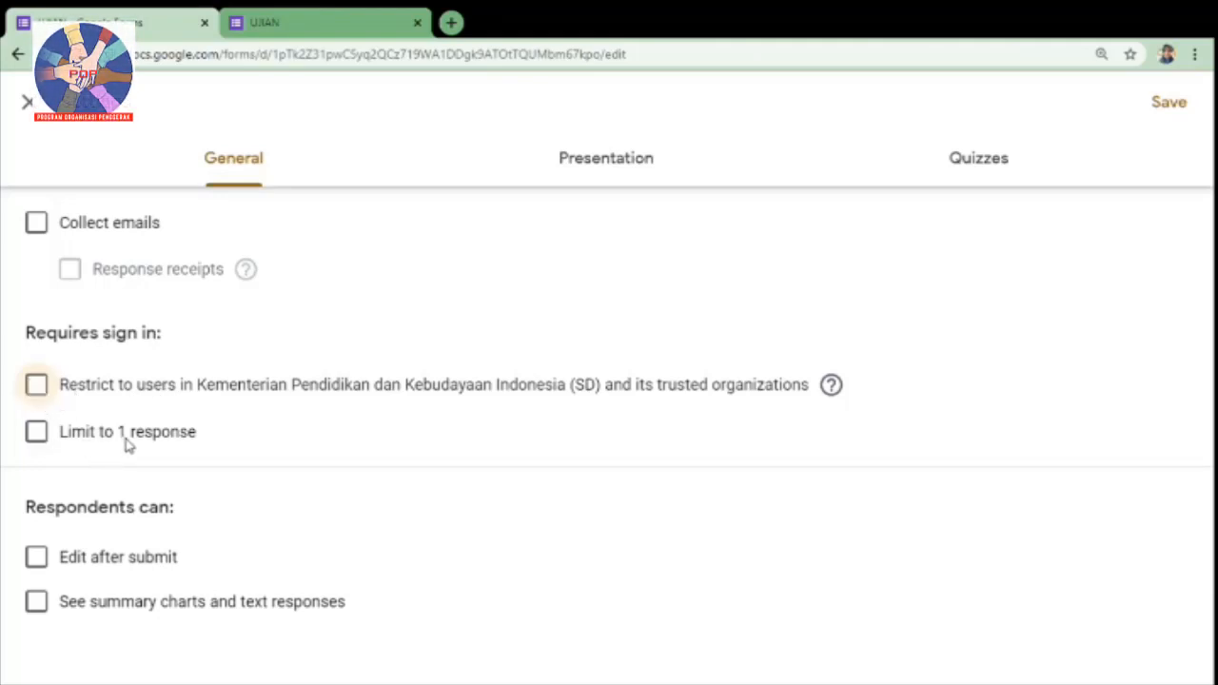
left_click(37, 433)
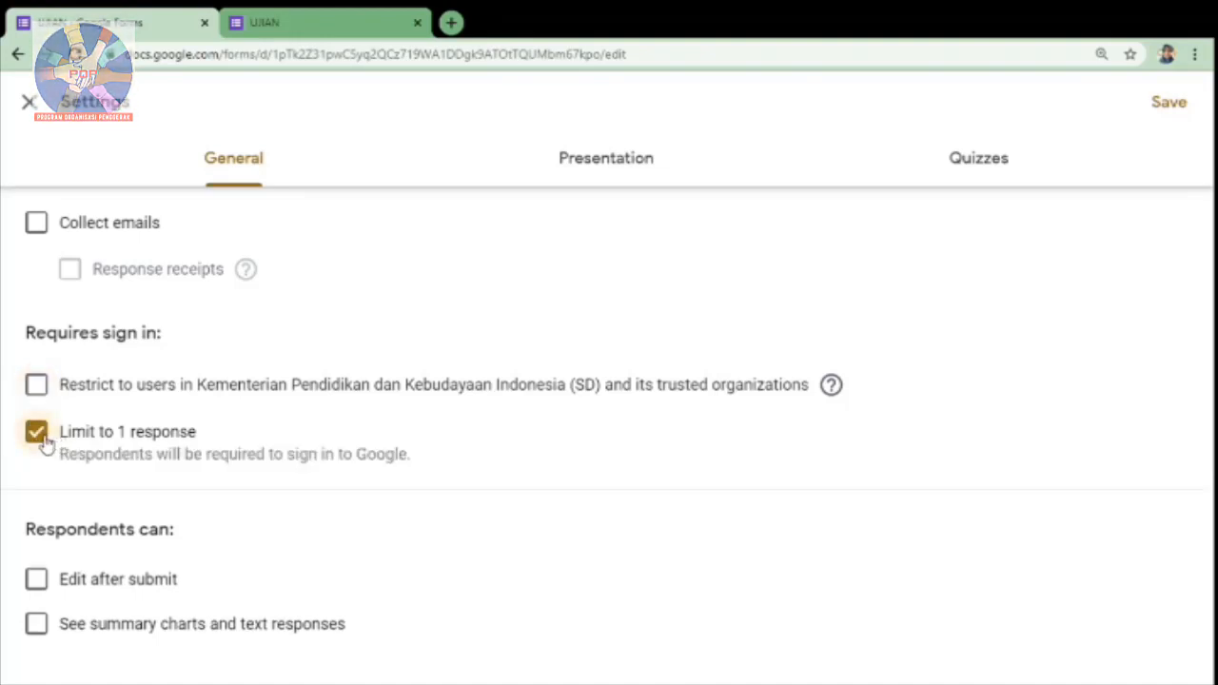
left_click(43, 440)
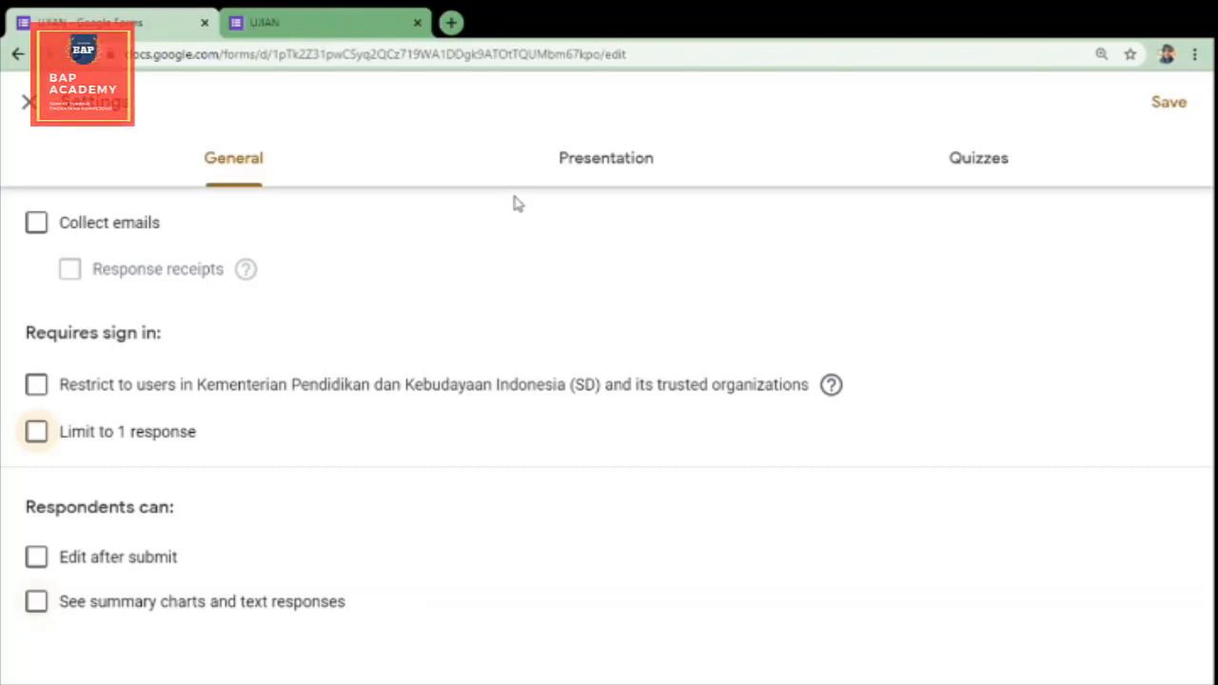
Step: Look at the presentation settings, try making the form a quiz, and close the settings without saving
left_click(585, 166)
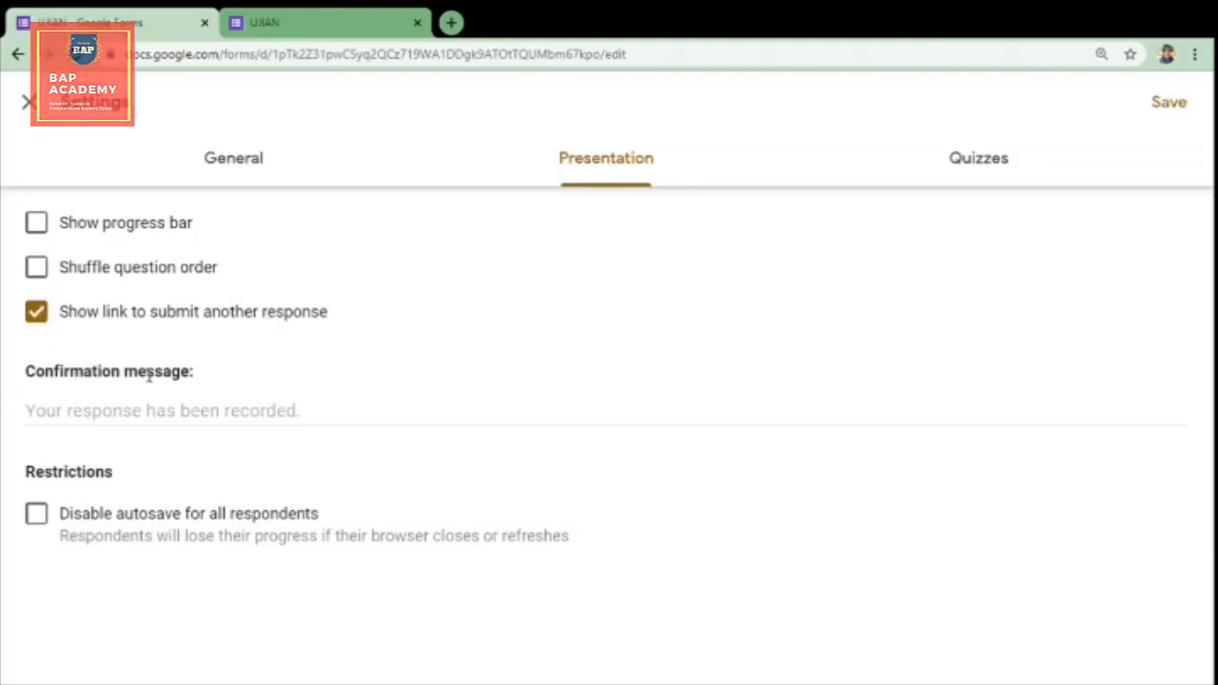
left_click(140, 408)
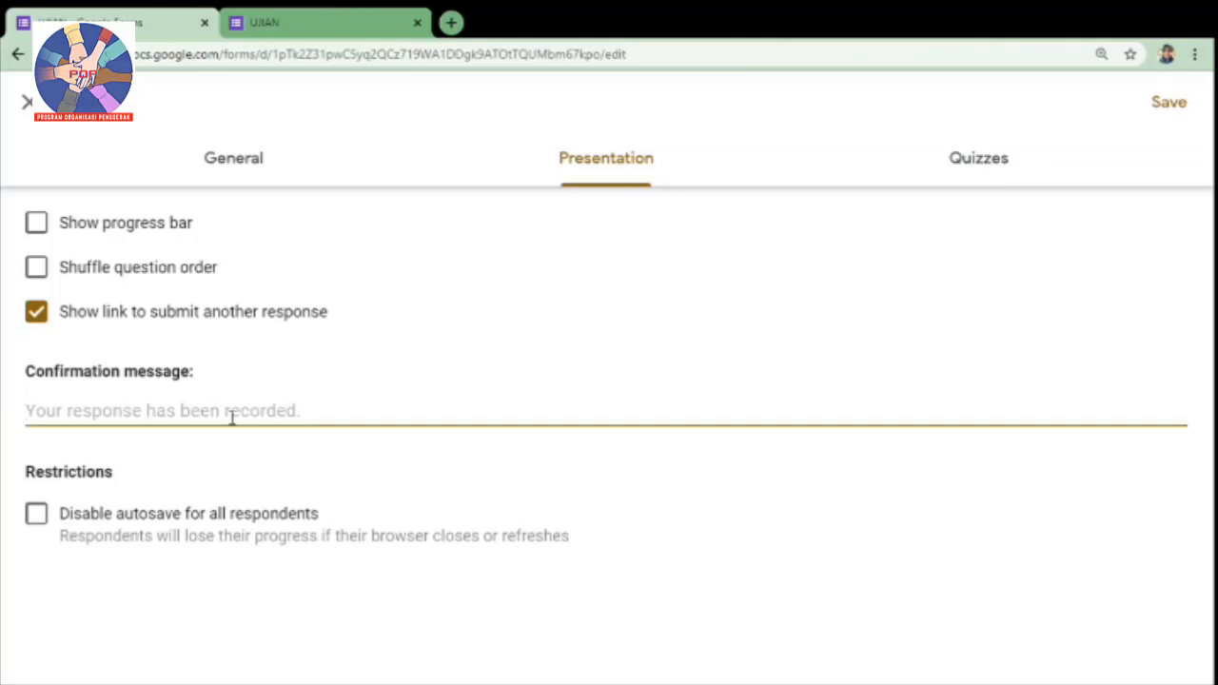
left_click(988, 177)
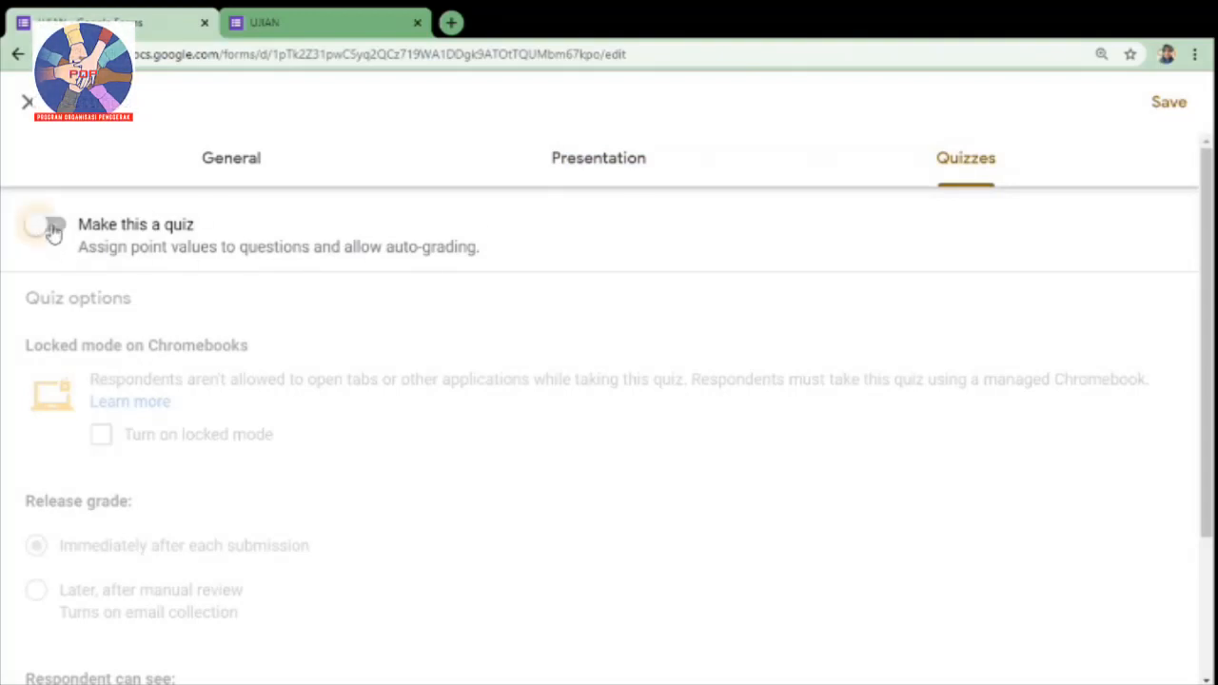
left_click(54, 229)
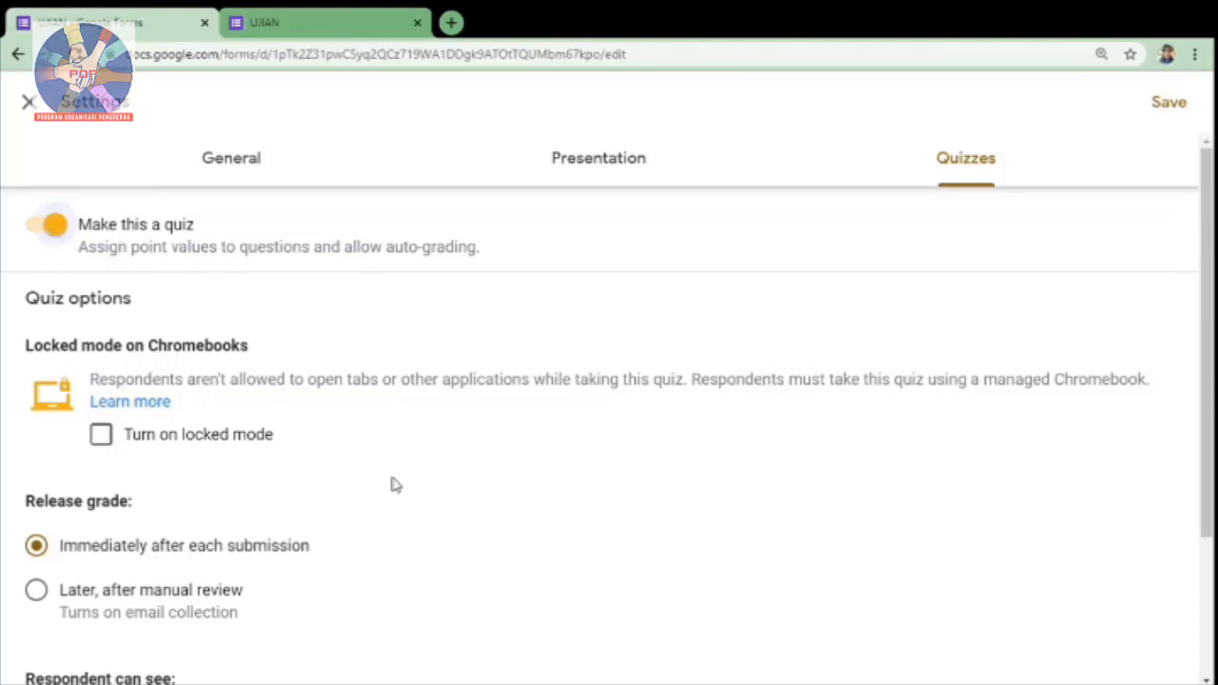
left_click(27, 103)
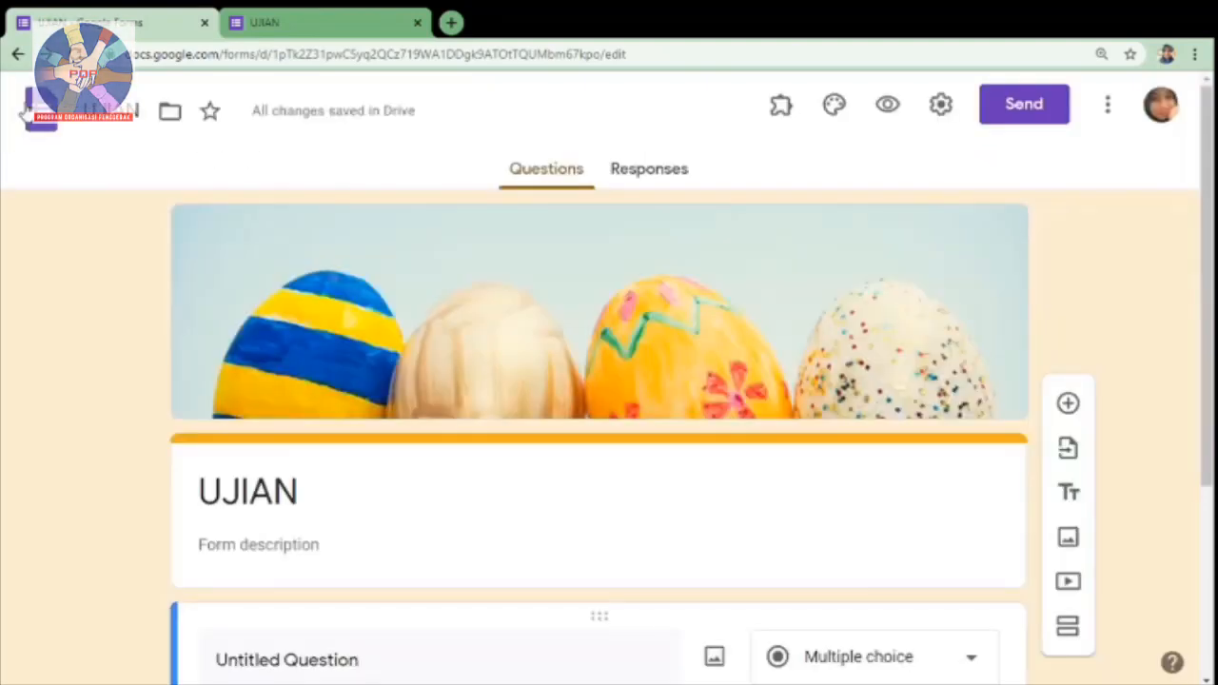
Step: Generate a shortened sharing link for the form, copy it, and close the sending options
left_click(1035, 111)
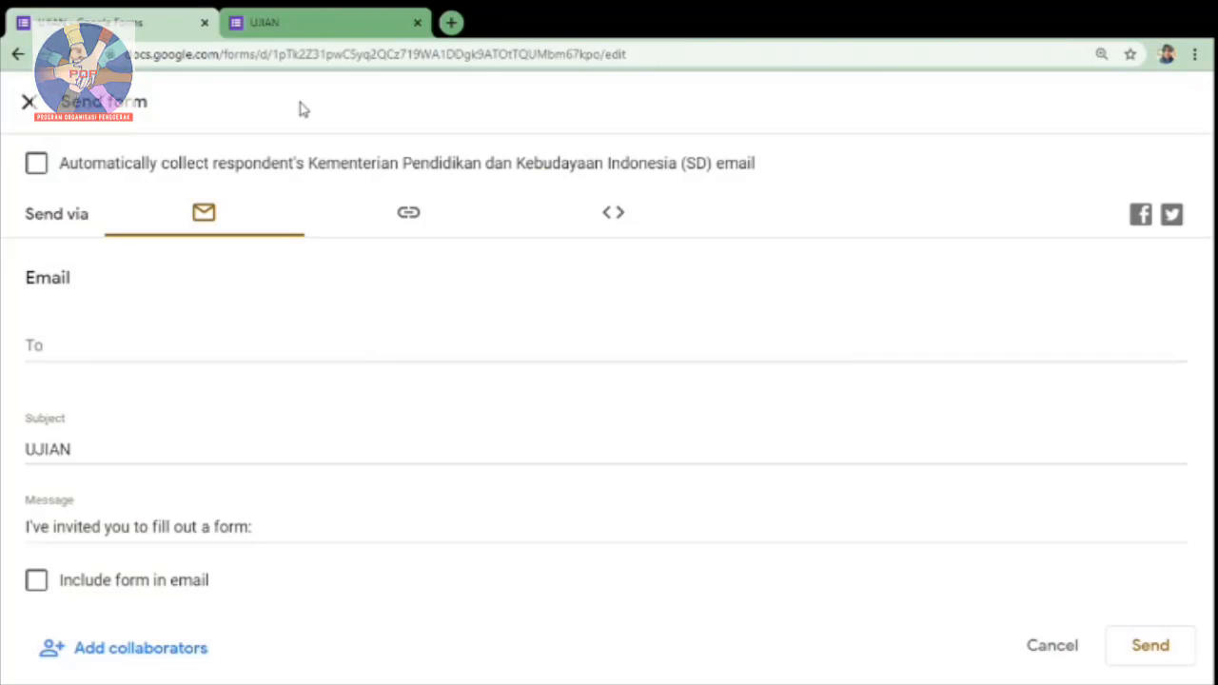
left_click(68, 353)
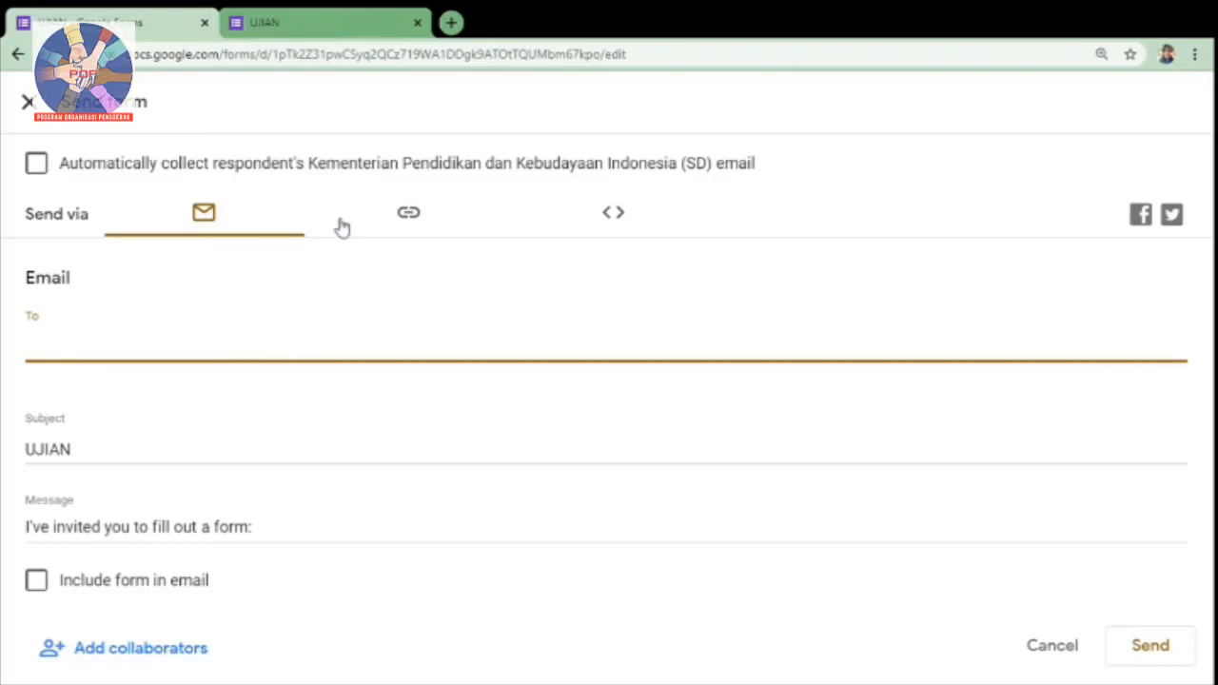
left_click(408, 215)
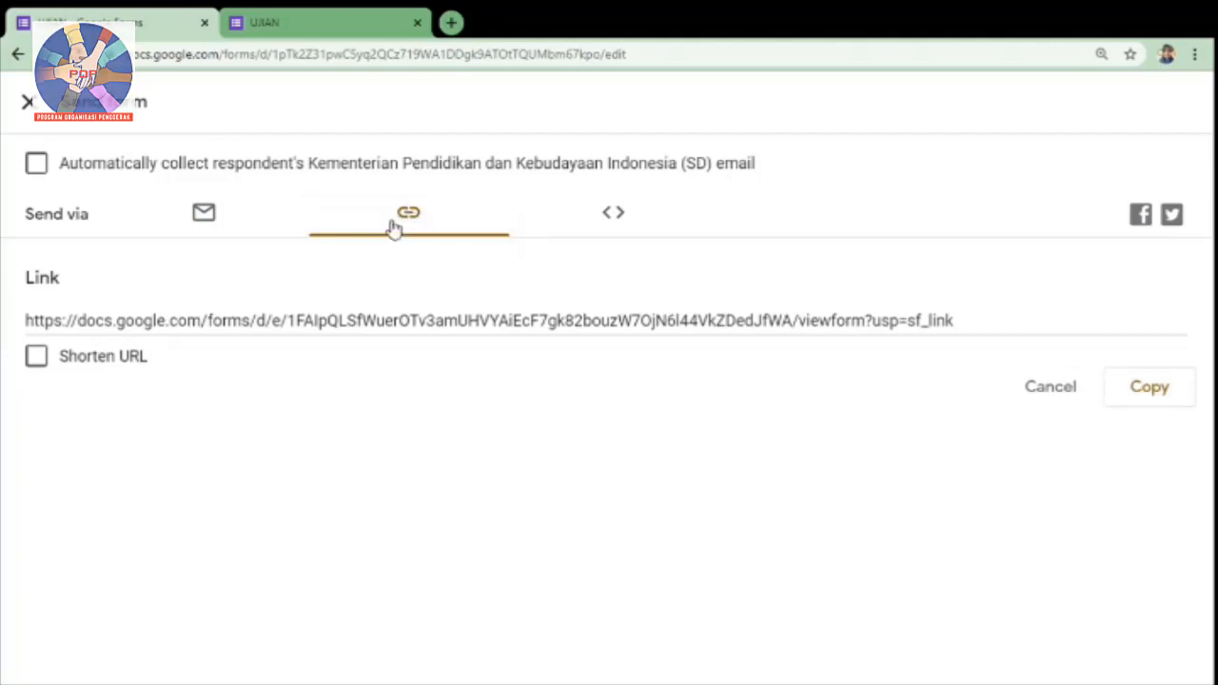
left_click(36, 357)
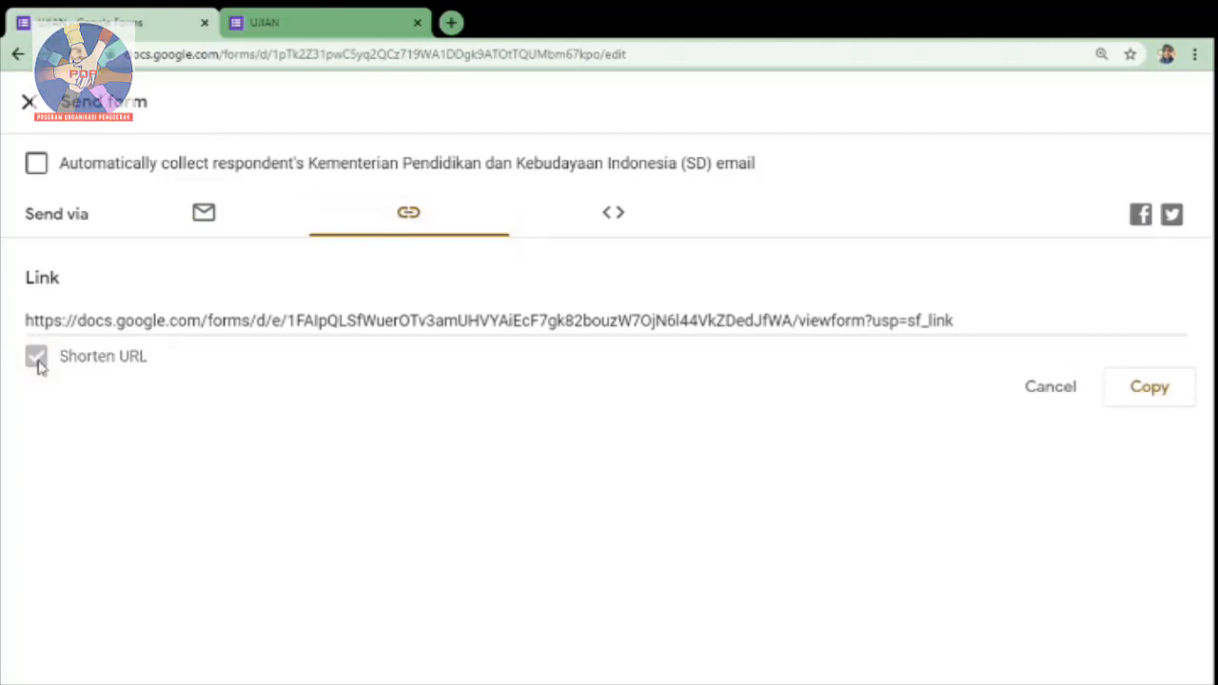
left_click(1173, 396)
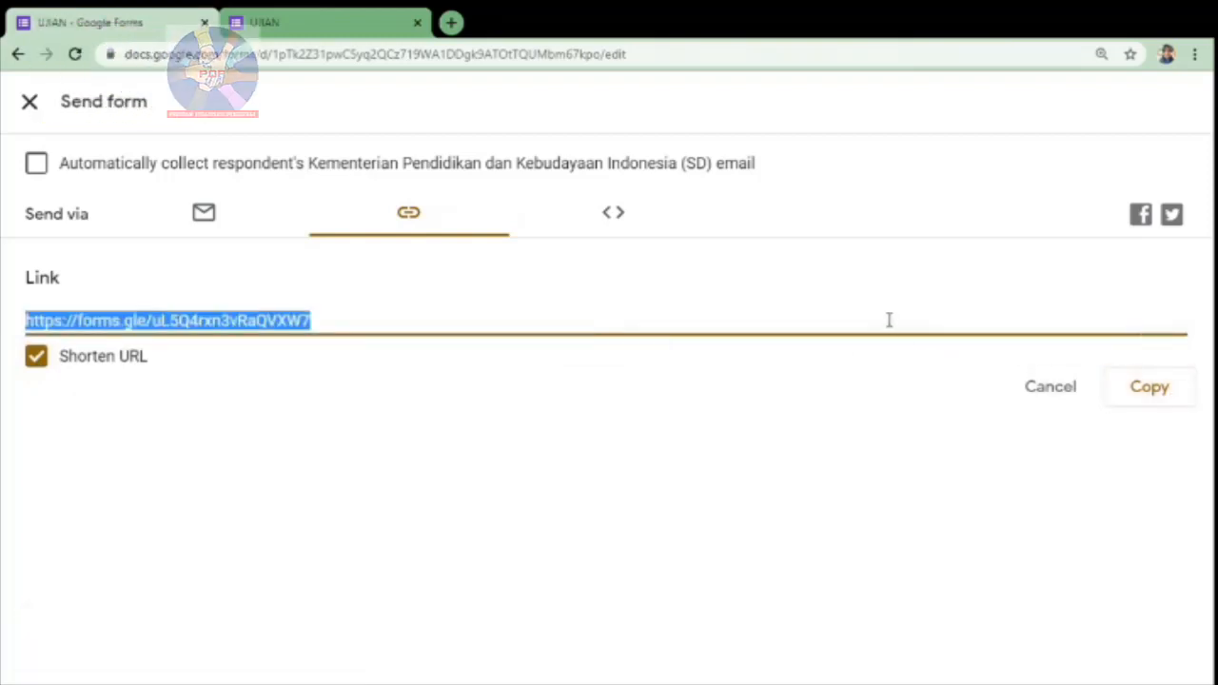
left_click(28, 103)
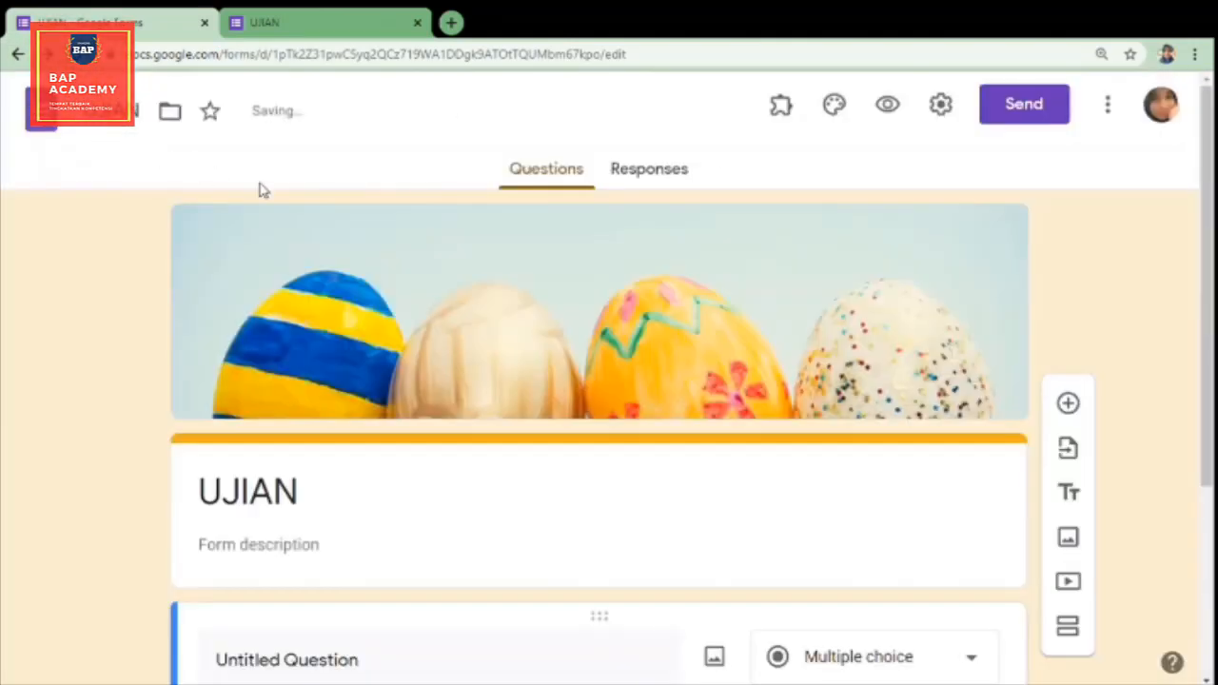
left_click(1108, 106)
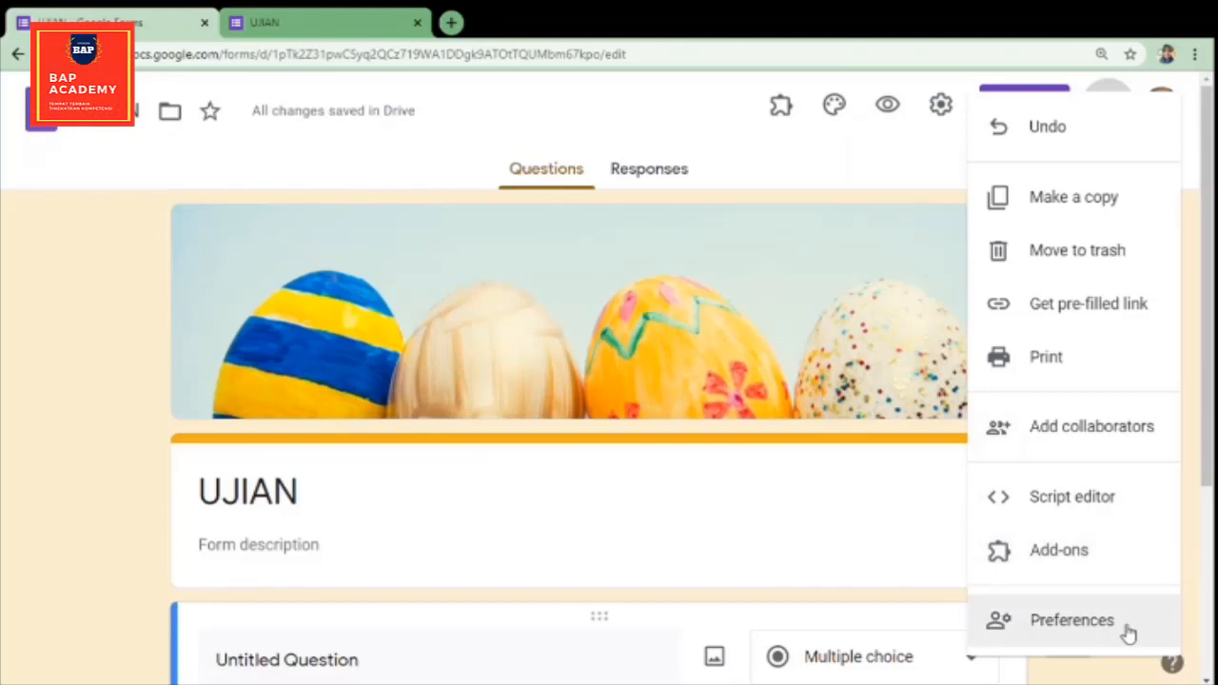
left_click(930, 144)
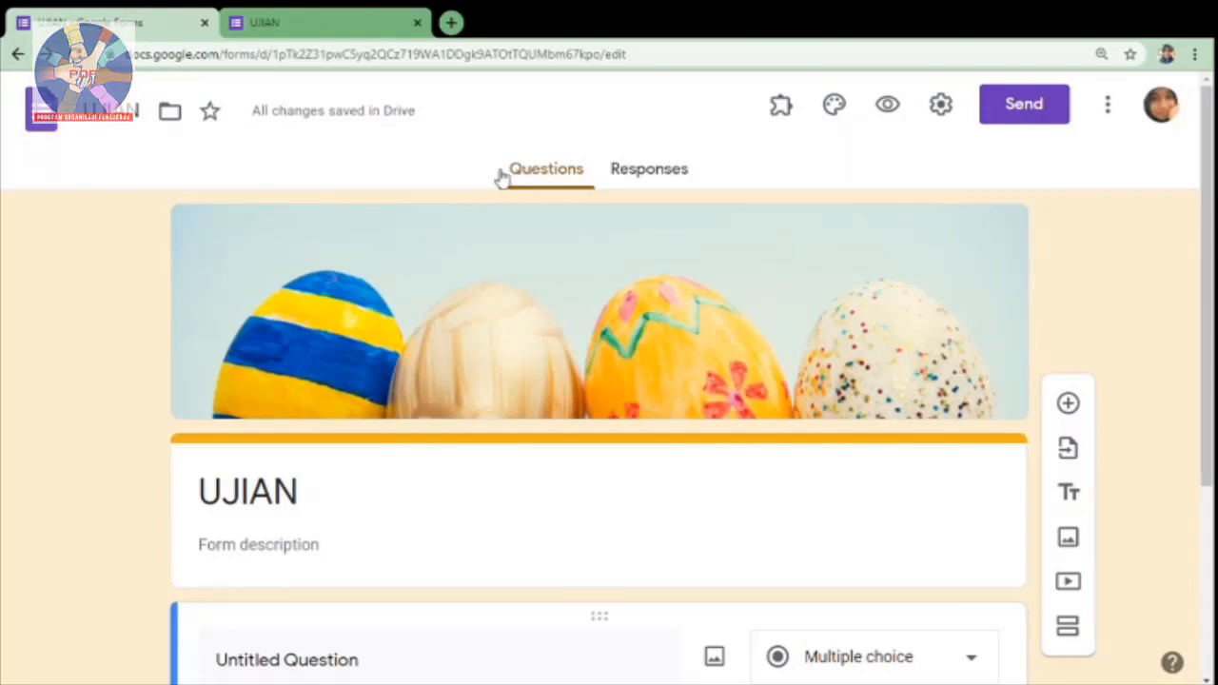
scroll(672, 228, "down", 2)
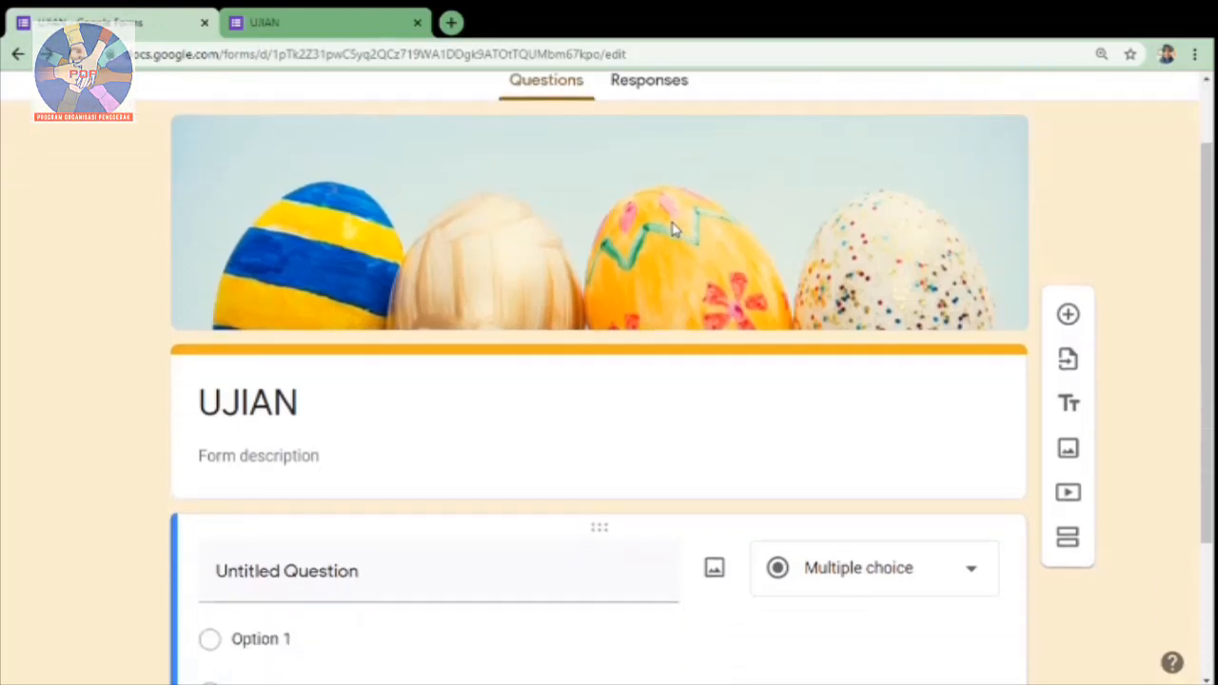
Step: Add a new empty question directly below the form's title and description block
left_click(430, 316)
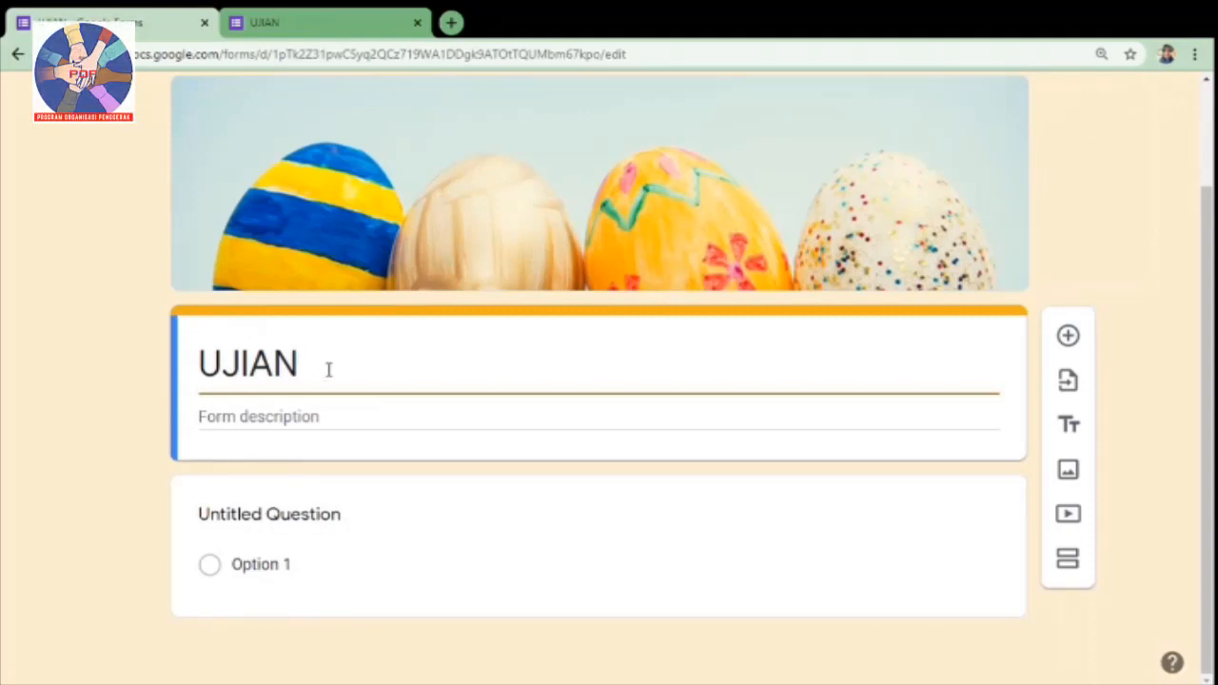
left_click(300, 416)
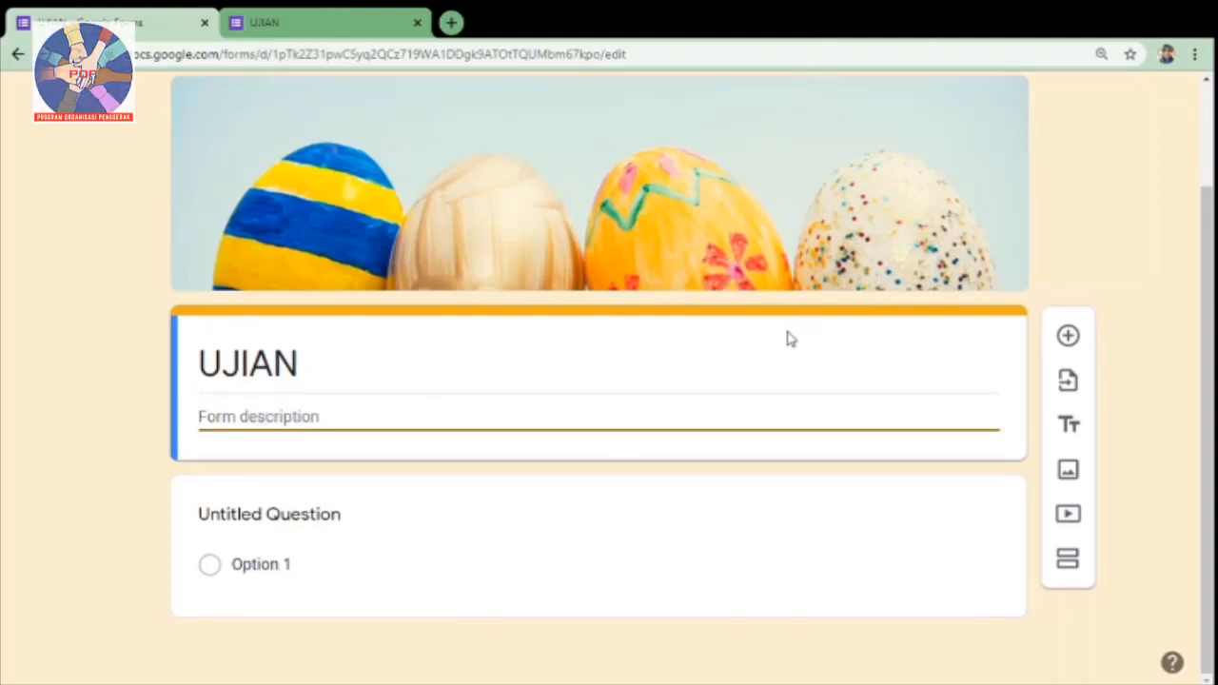
left_click(1068, 338)
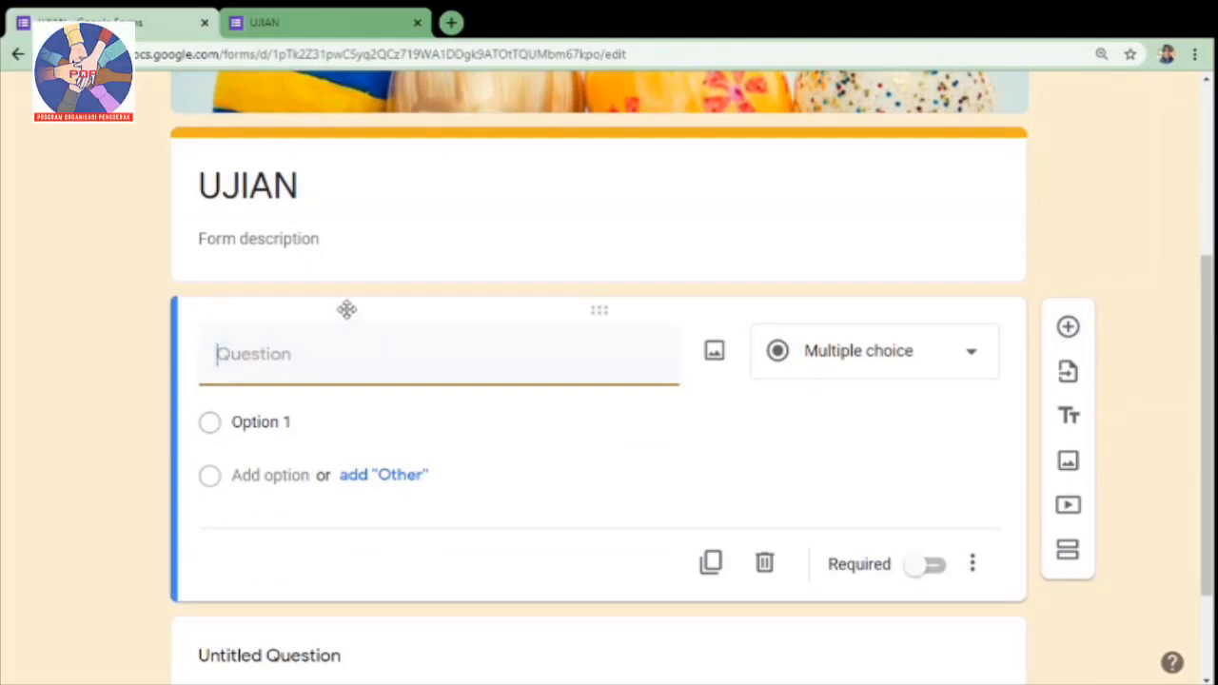
Step: Look at the existing forms available for importing questions and close the selection without importing anything
left_click(1069, 375)
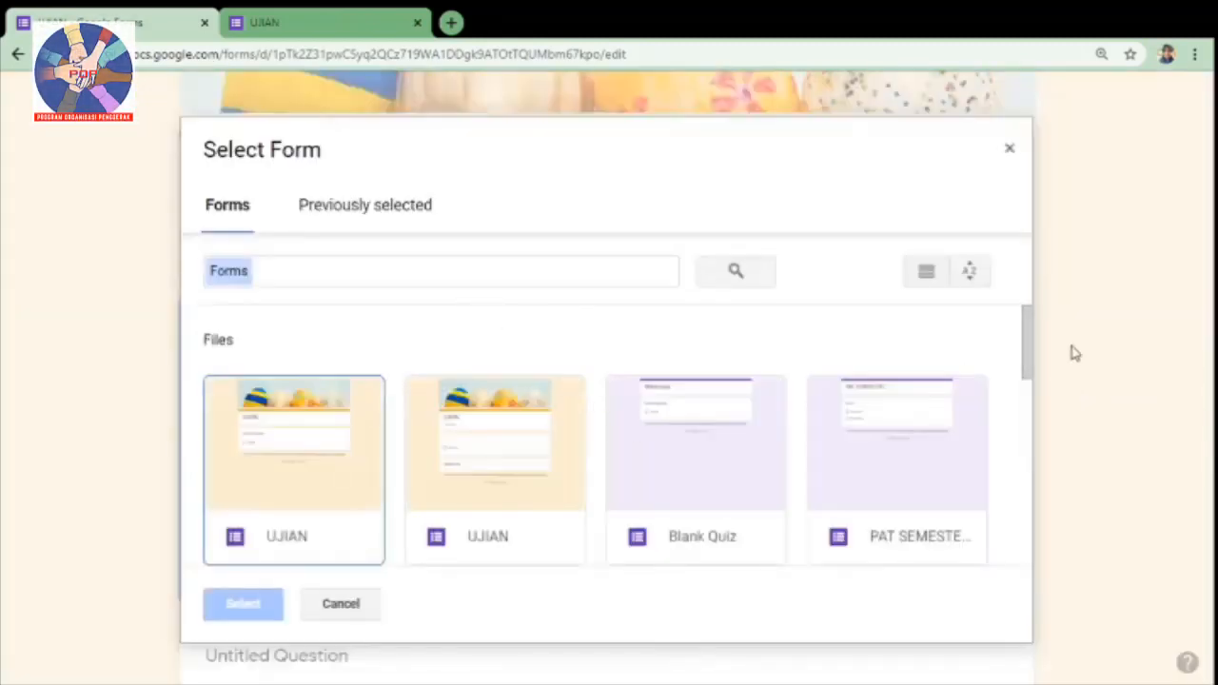
mouse_move(1027, 327)
left_mouse_down()
mouse_move(1025, 497)
mouse_move(1022, 304)
left_mouse_up()
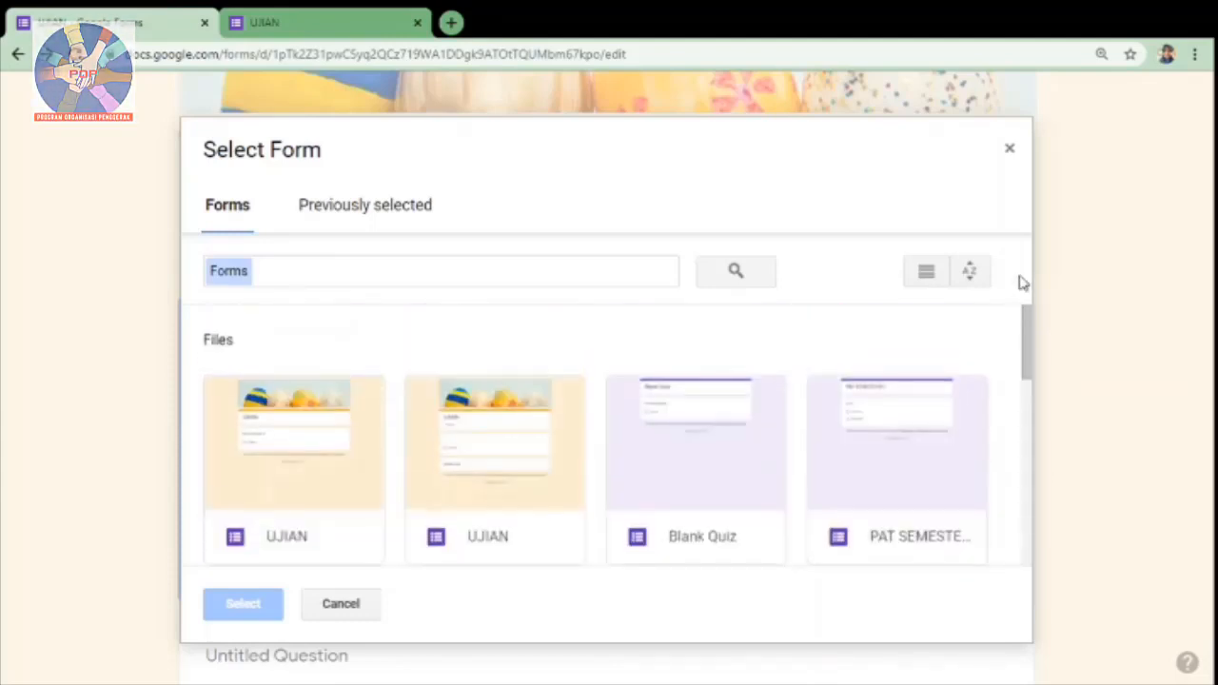
left_click(1012, 154)
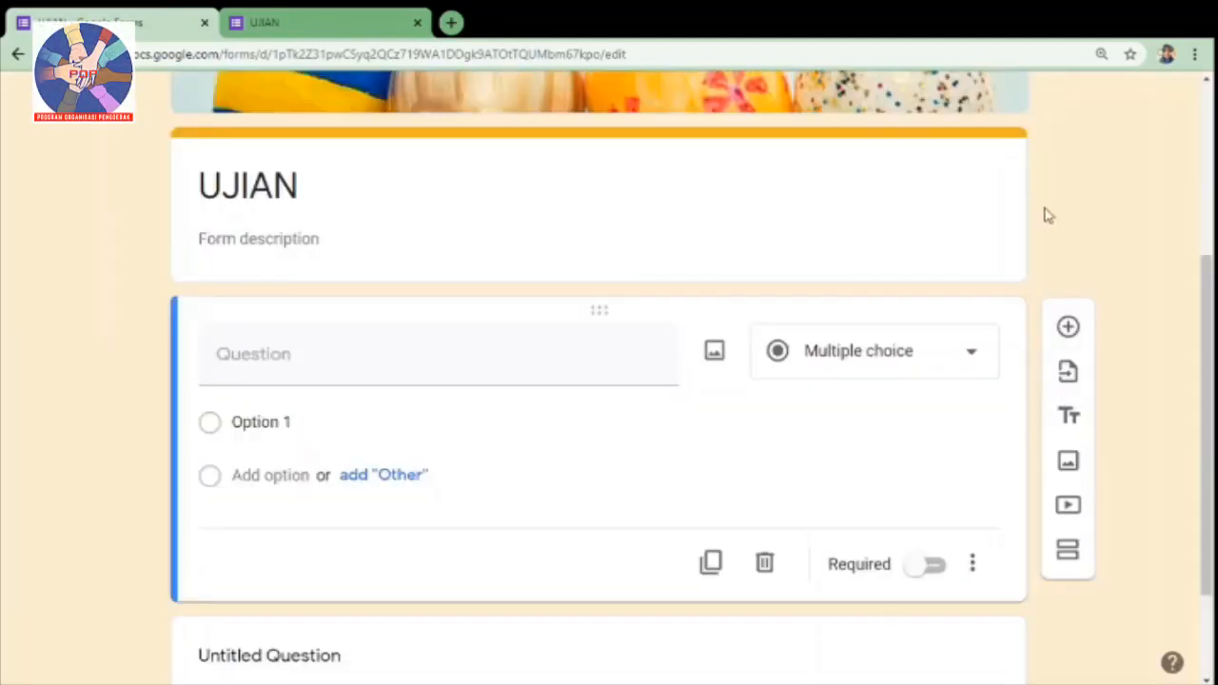
Step: Add a title and description block below the new empty question, and reselect that question
left_click(1075, 427)
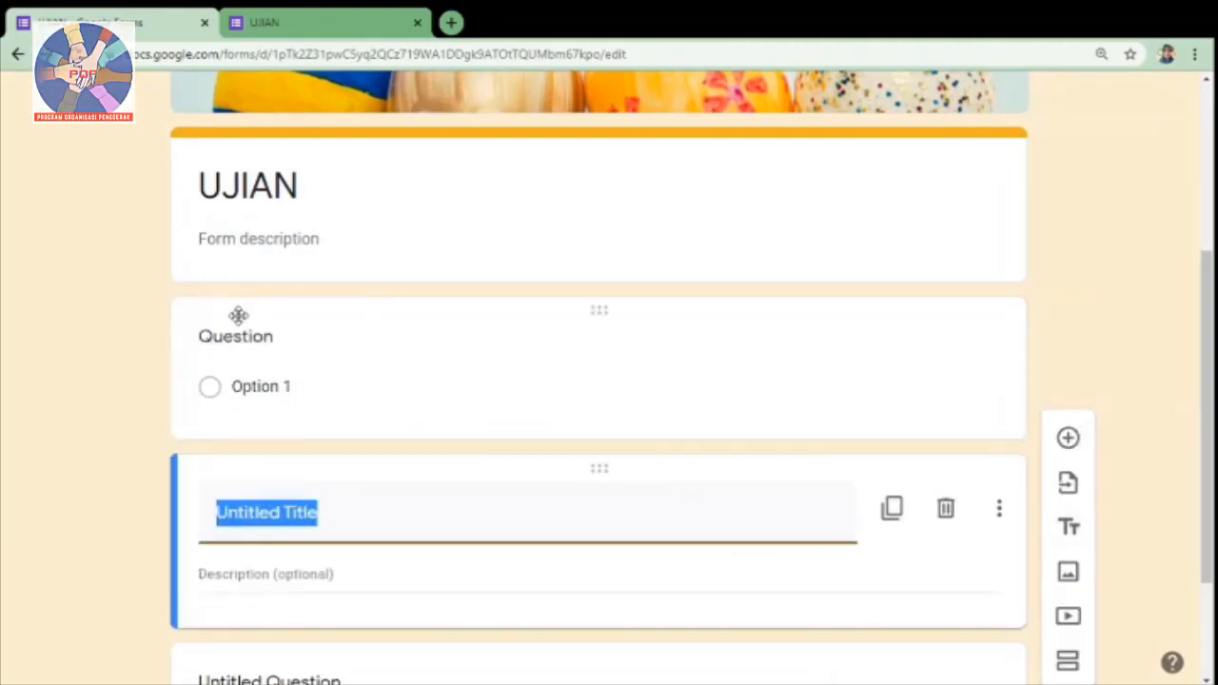
left_click(274, 339)
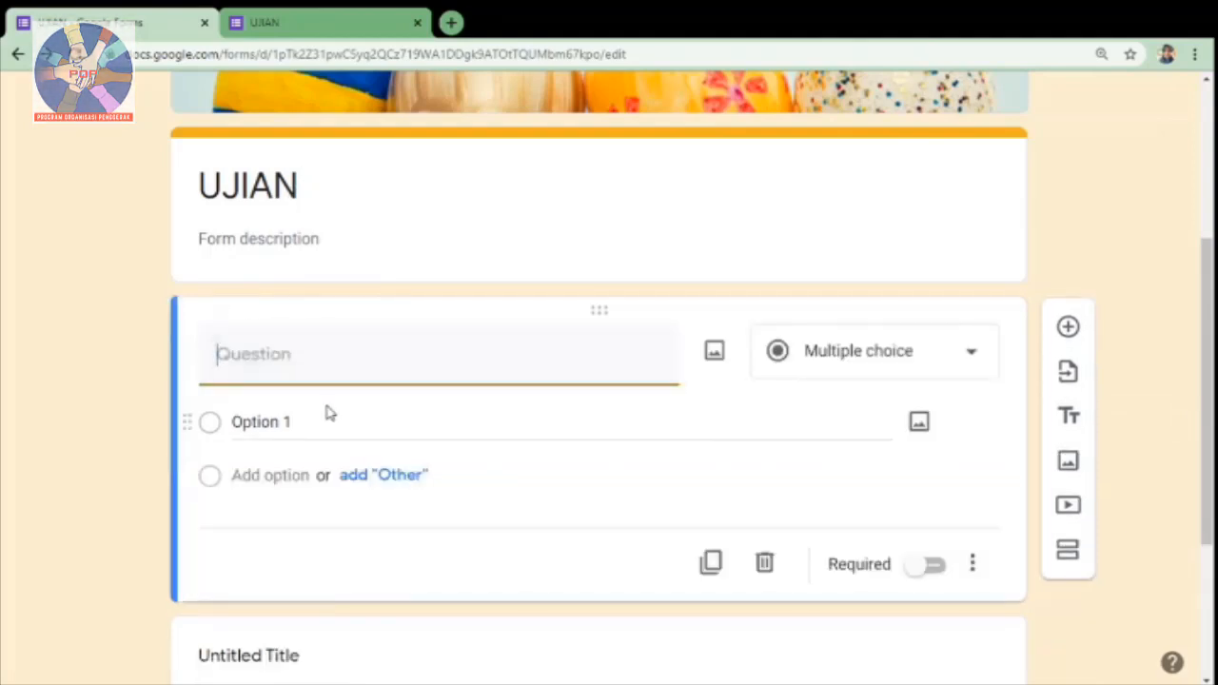
scroll(626, 656, "down", 3)
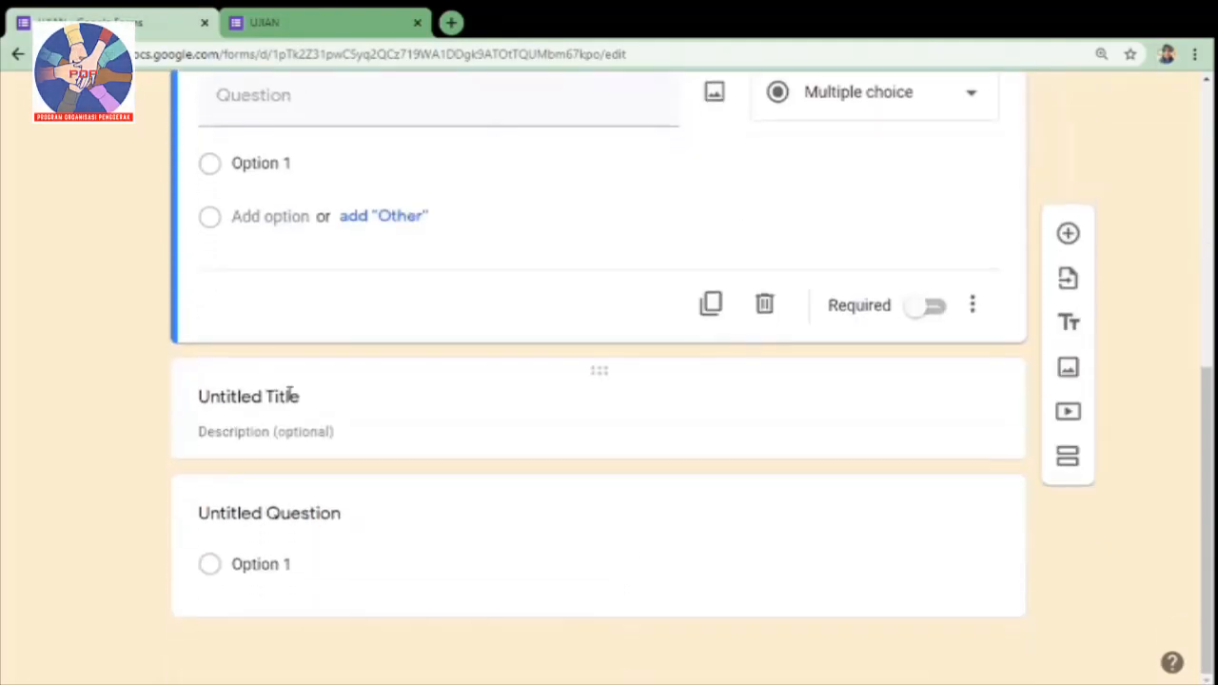
Step: Search Google Images for KELINCI as an image to insert, look through the pictures, and close without inserting one
left_click(1069, 372)
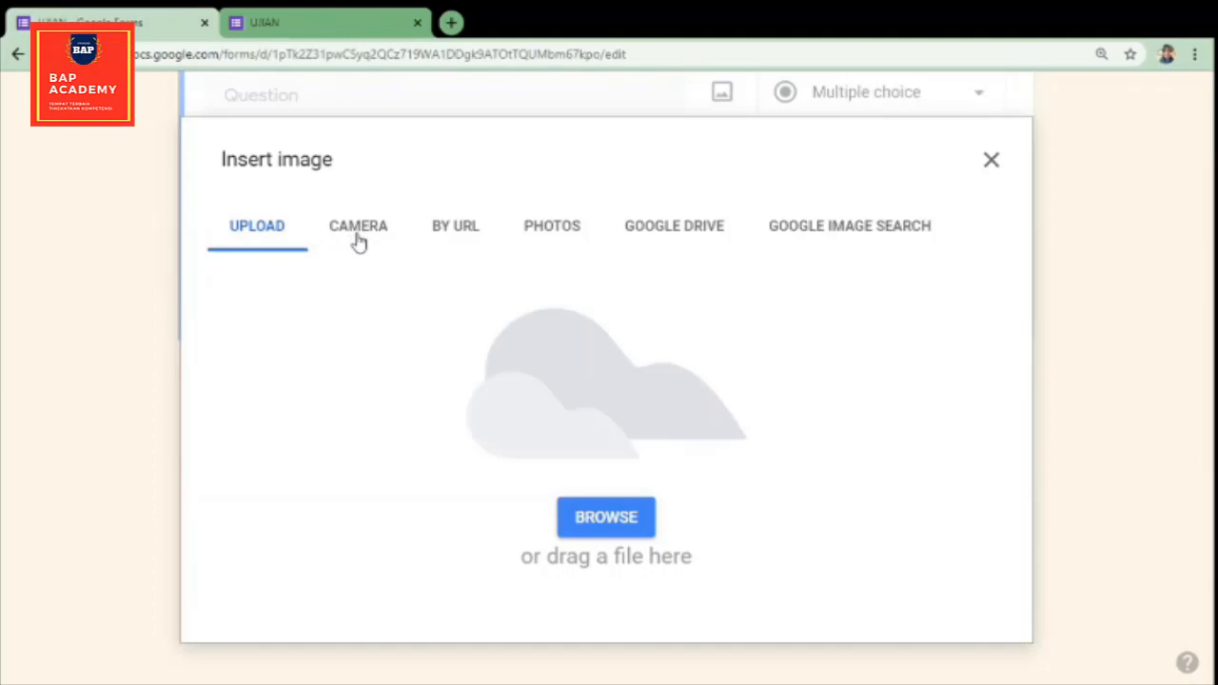
left_click(838, 236)
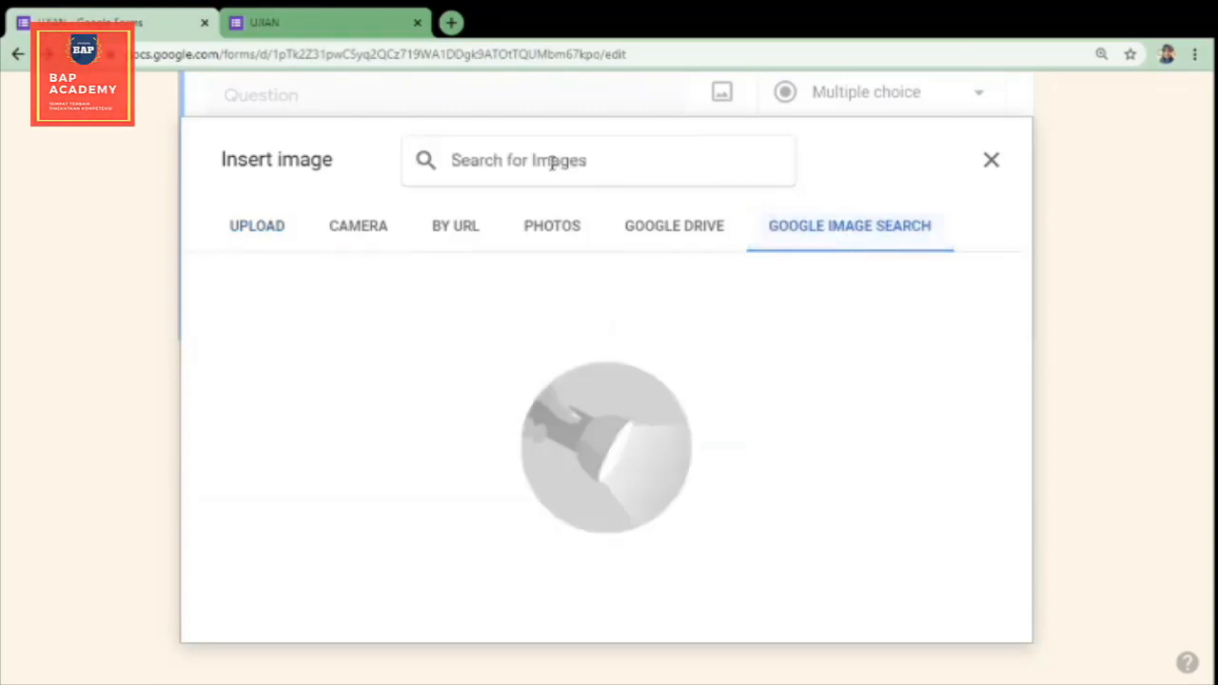
left_click(552, 160)
type("KE")
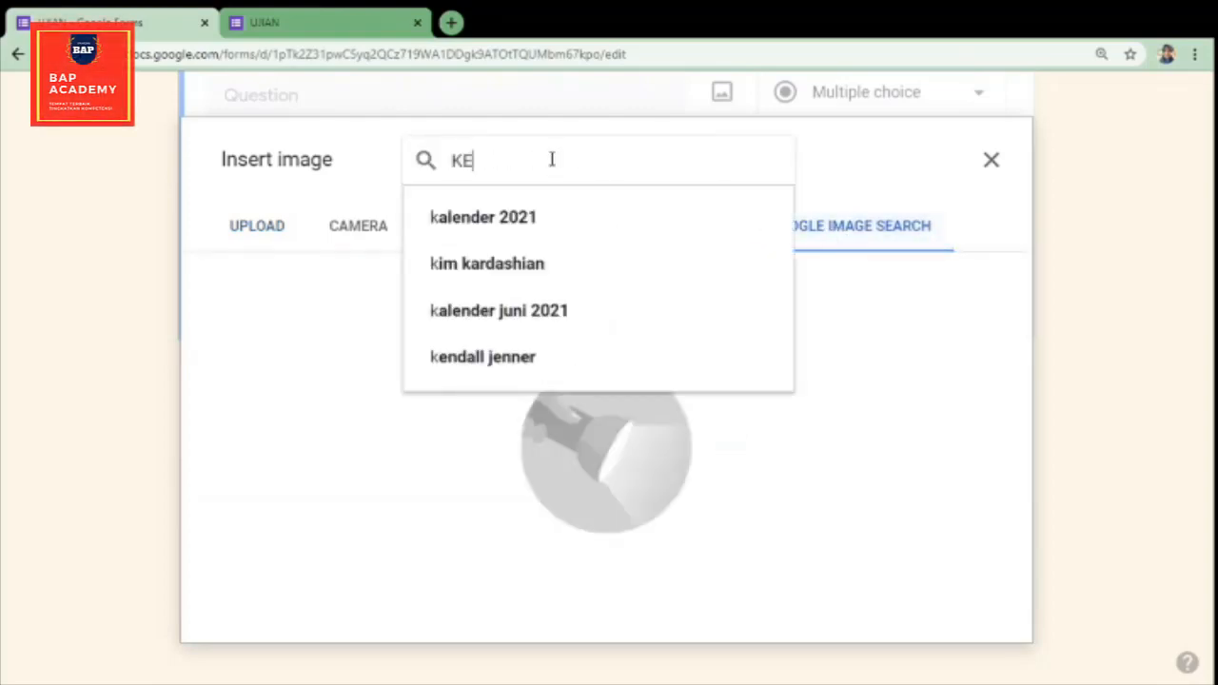
type("LINC")
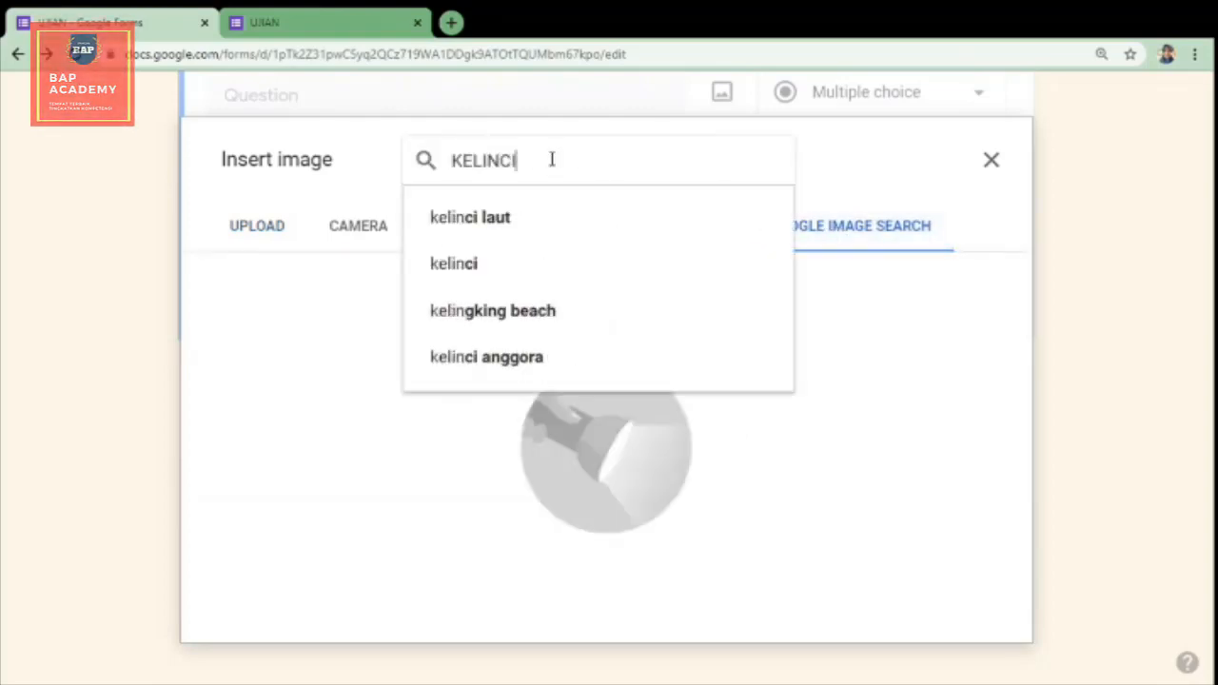
type("I")
key("Return")
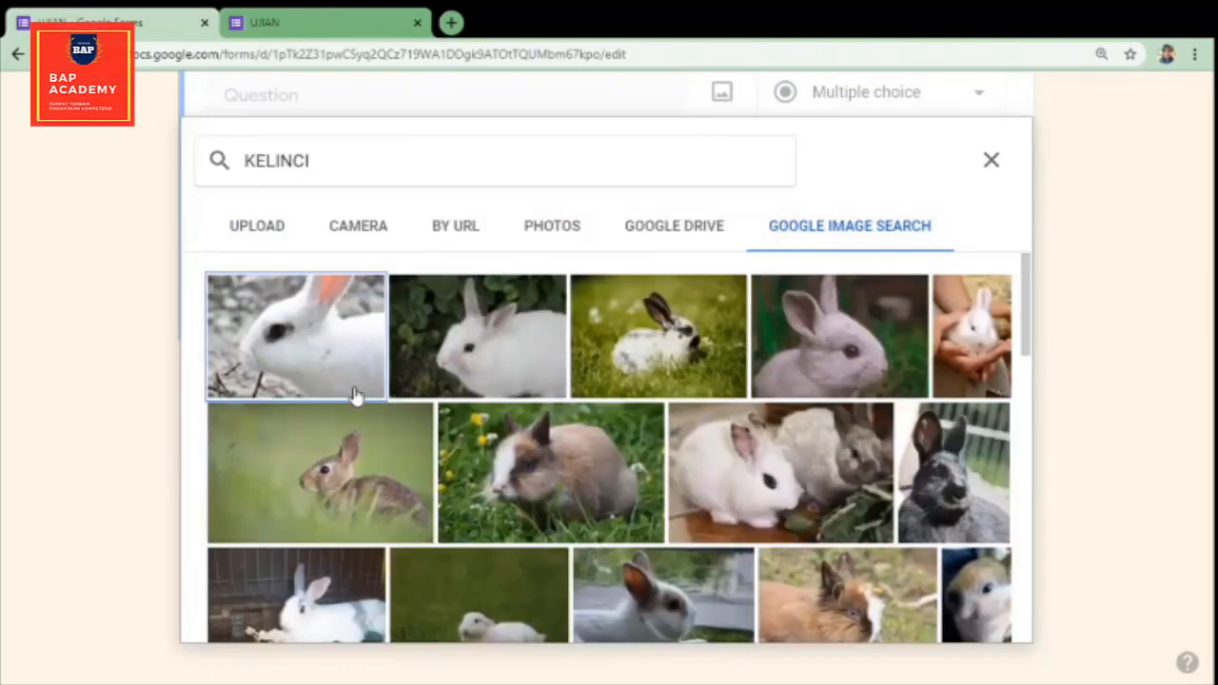
left_click_drag(1028, 295, 1032, 405)
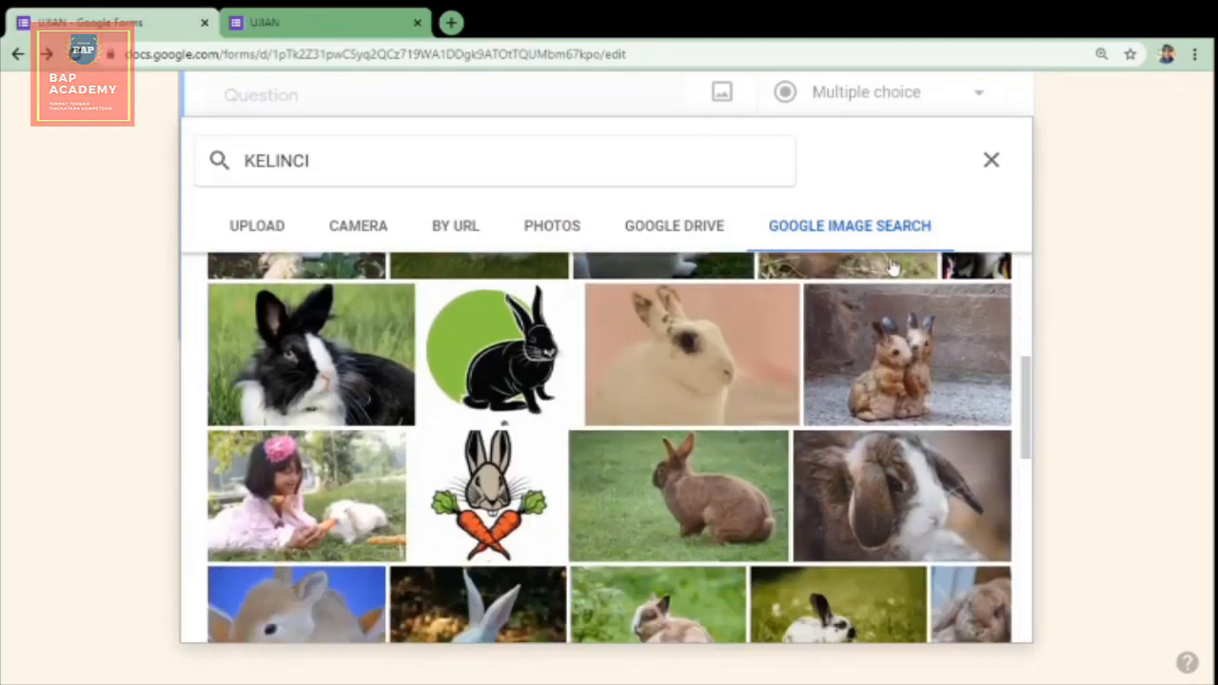
left_click(990, 164)
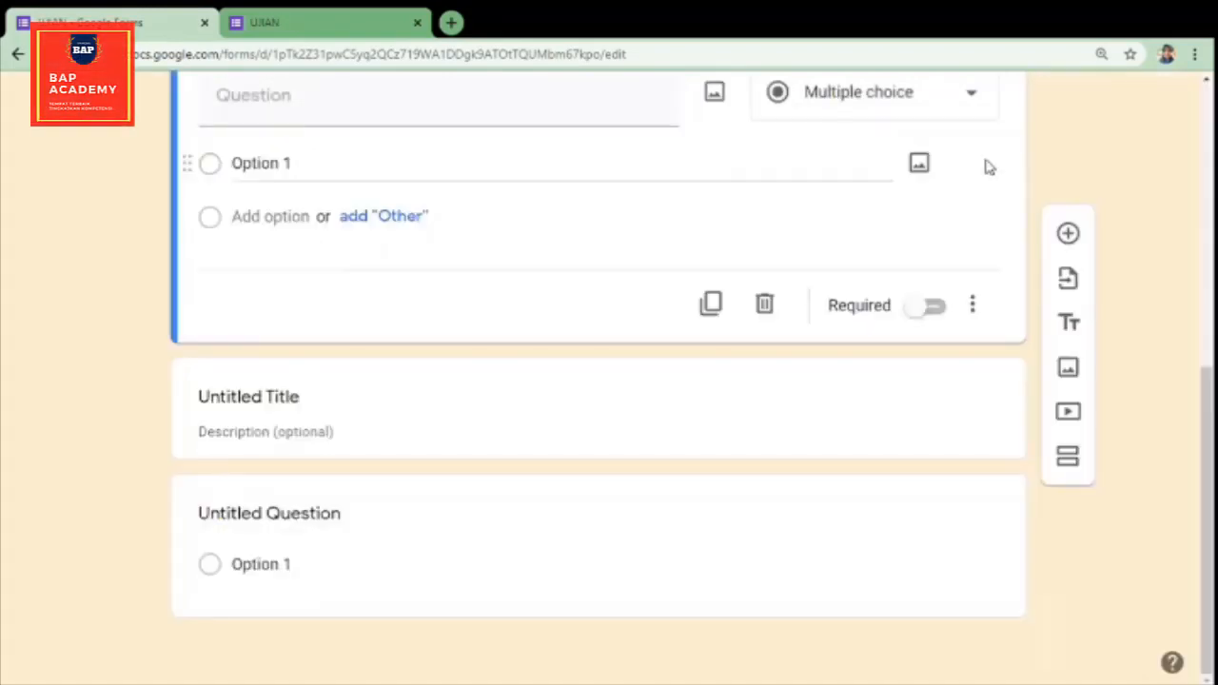
Step: Search YouTube for KELINCI as a video to add, look through the videos, and close without selecting one
left_click(1067, 415)
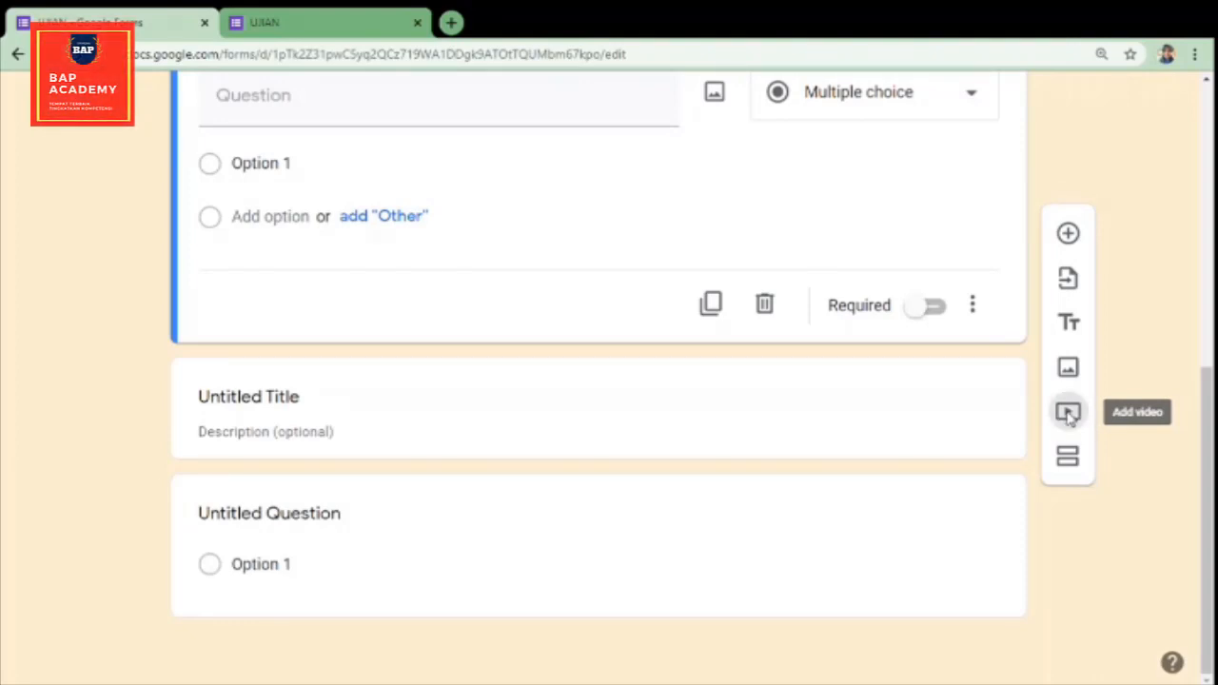
left_click(376, 278)
type("KELINCI")
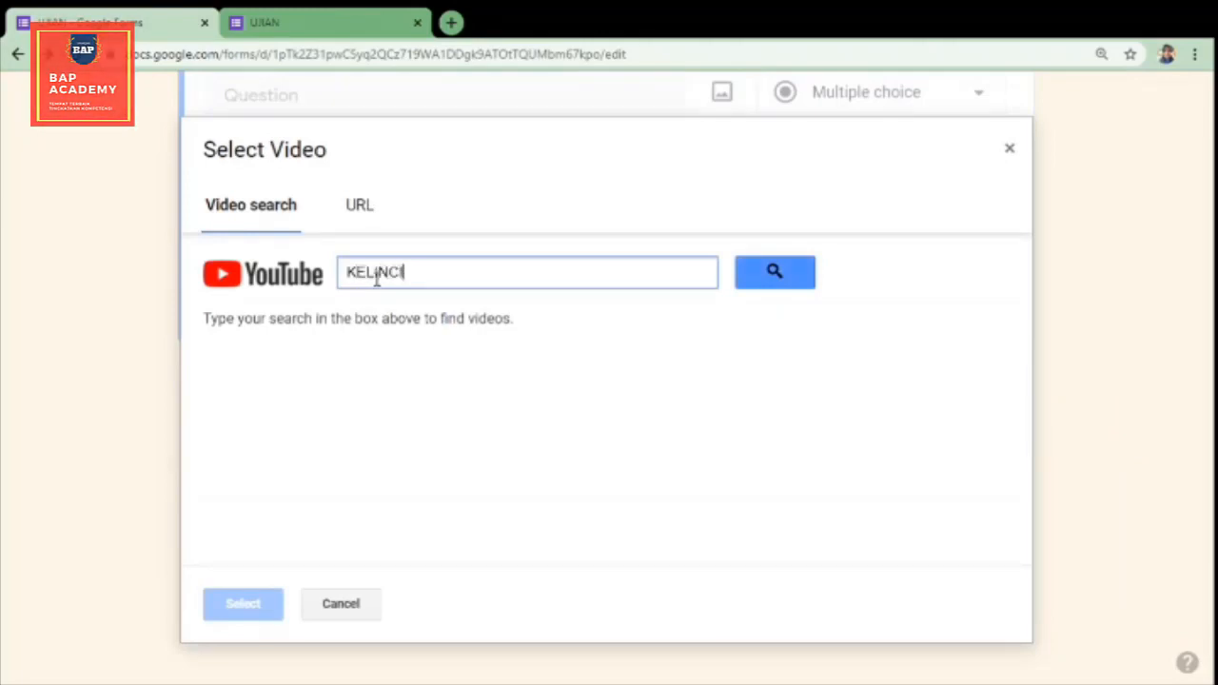
left_click(784, 272)
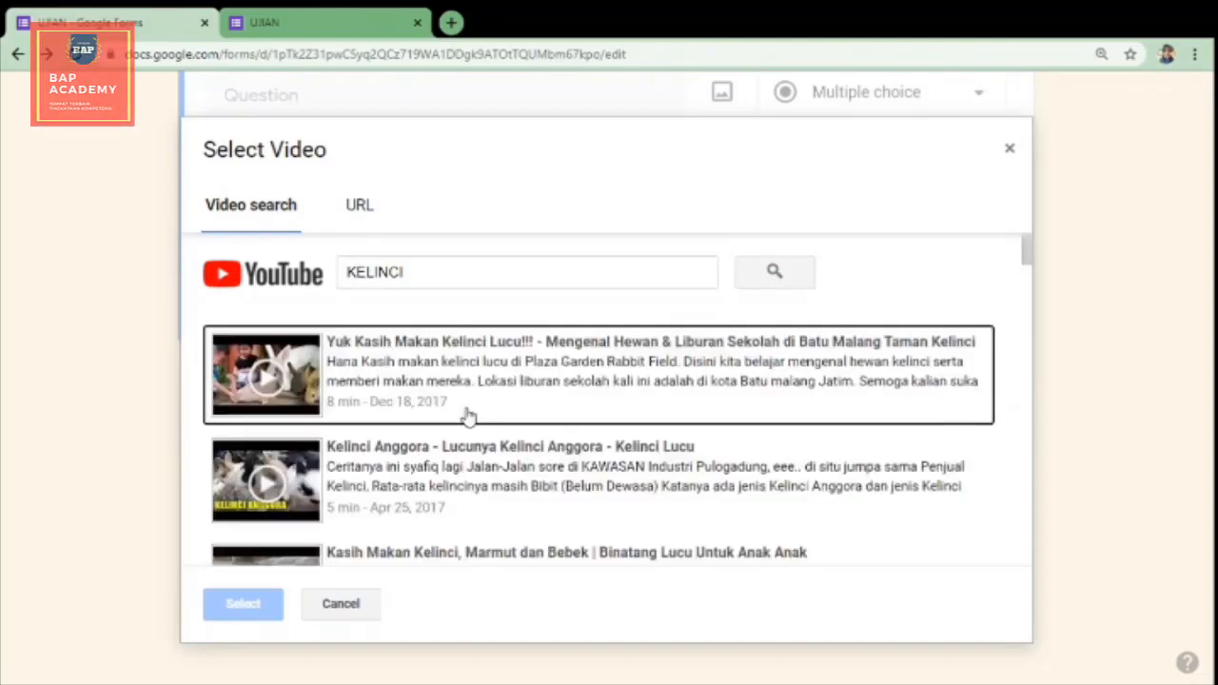
scroll(599, 404, "down", 1)
scroll(602, 405, "down", 3)
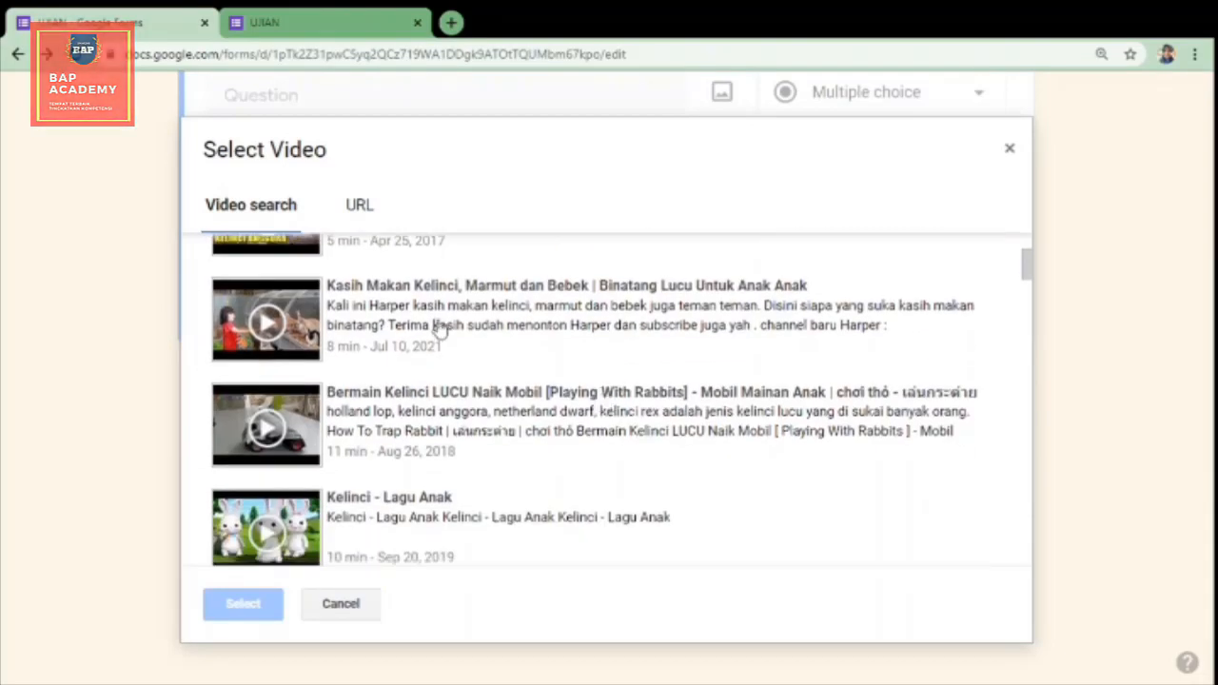
left_click(1011, 151)
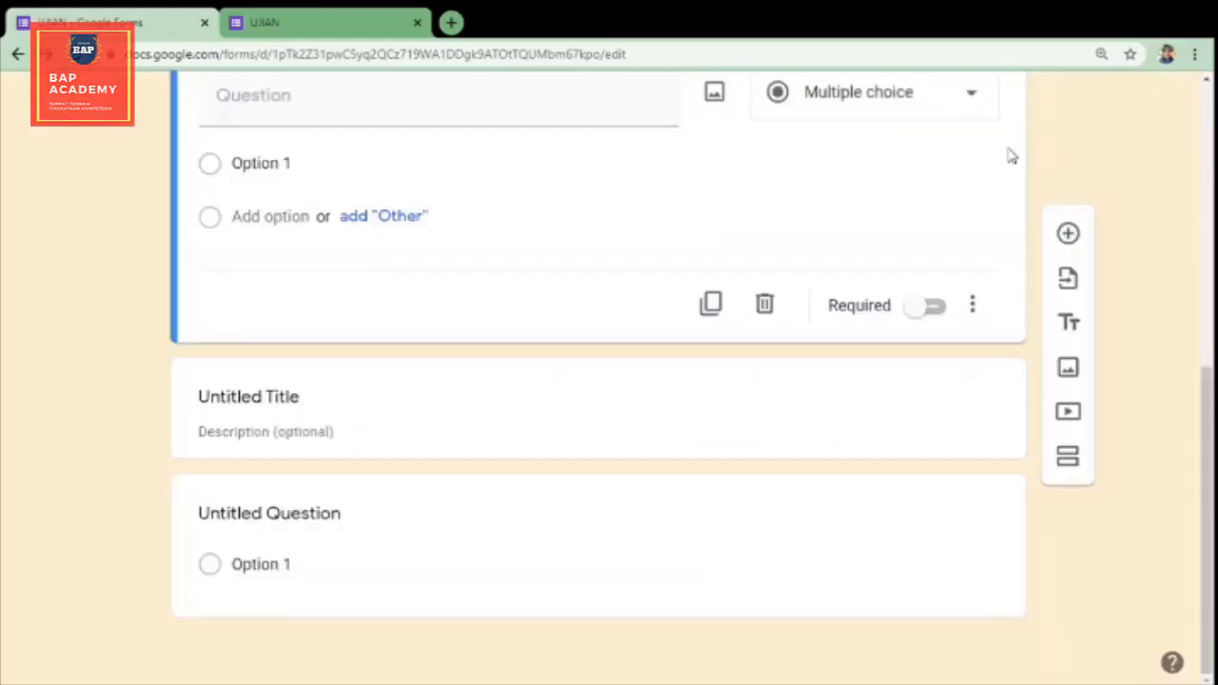
Step: Add a new section after the empty question and look over the form's section layout
left_click(1071, 469)
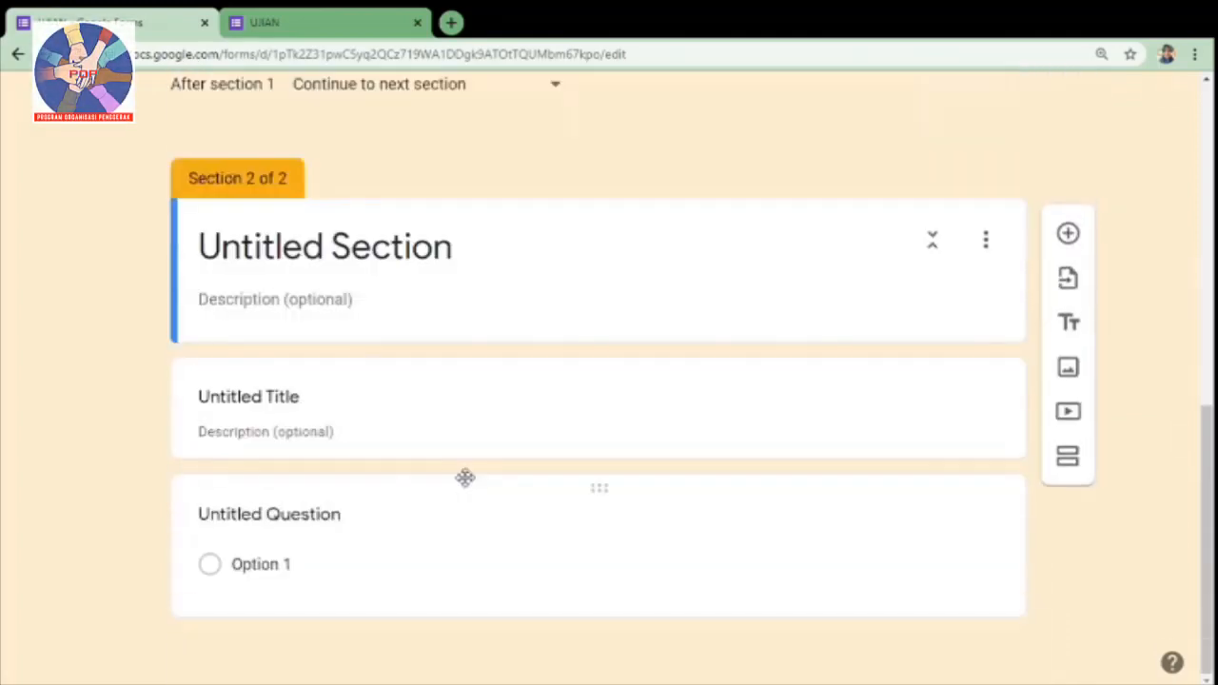
scroll(464, 478, "up", 6)
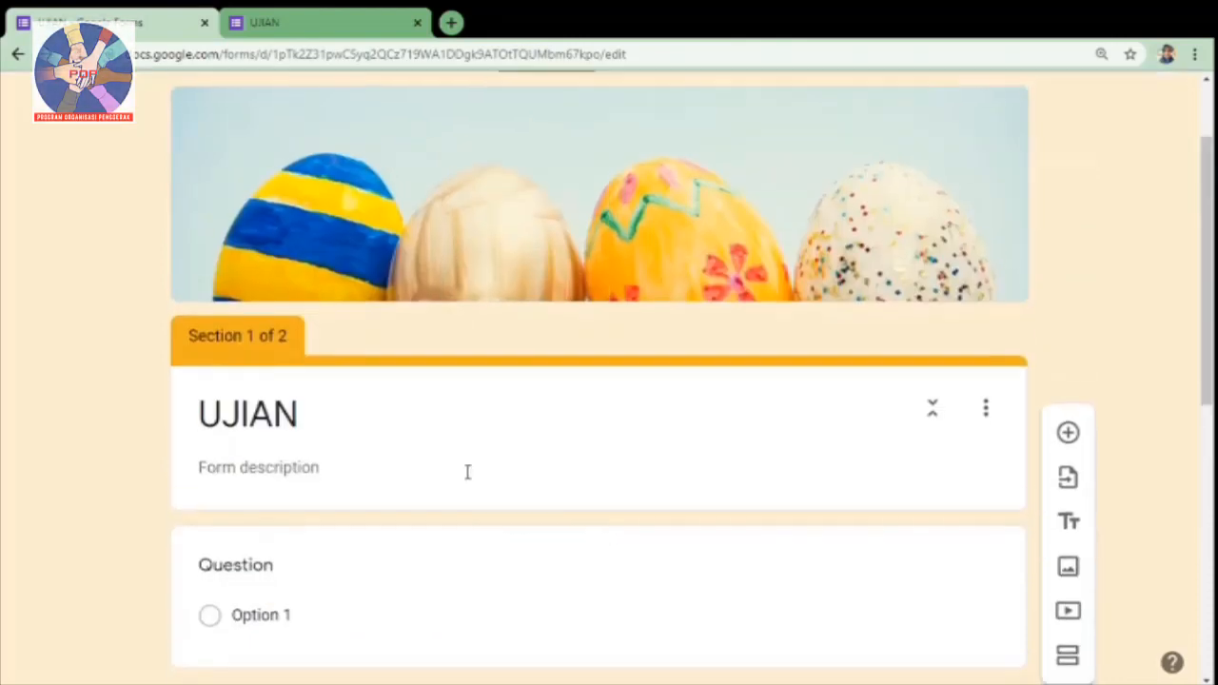
scroll(467, 472, "down", 2)
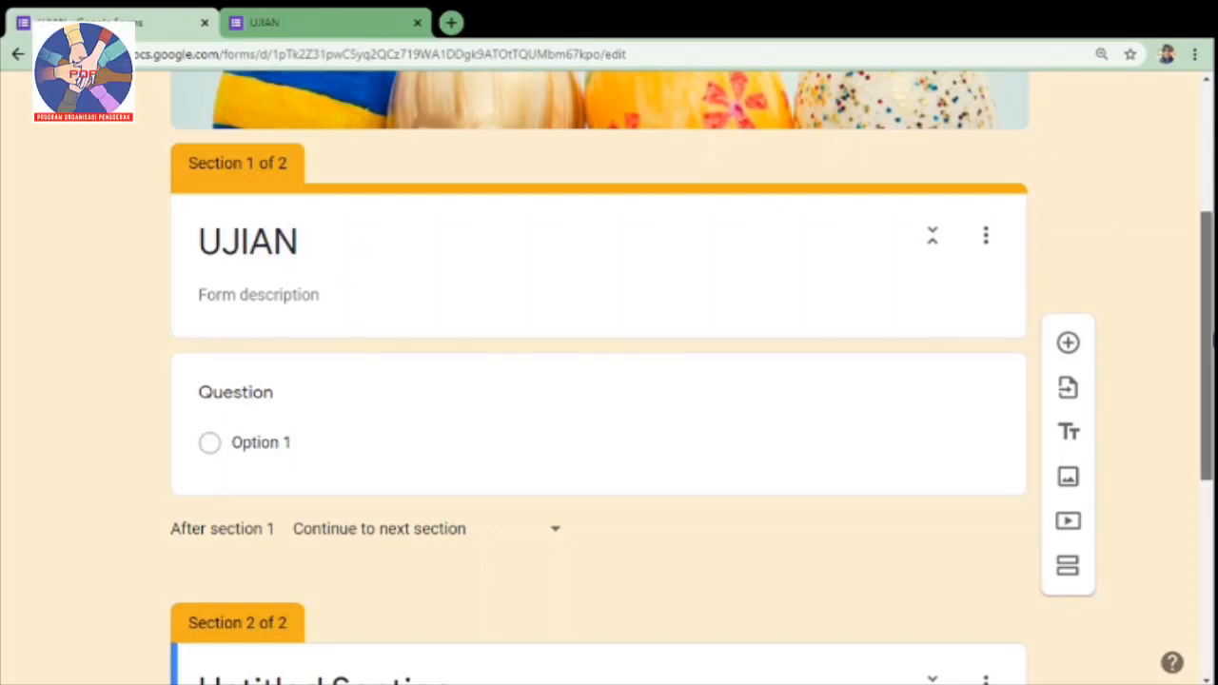
scroll(1207, 343, "up", 2)
scroll(1211, 197, "up", 2)
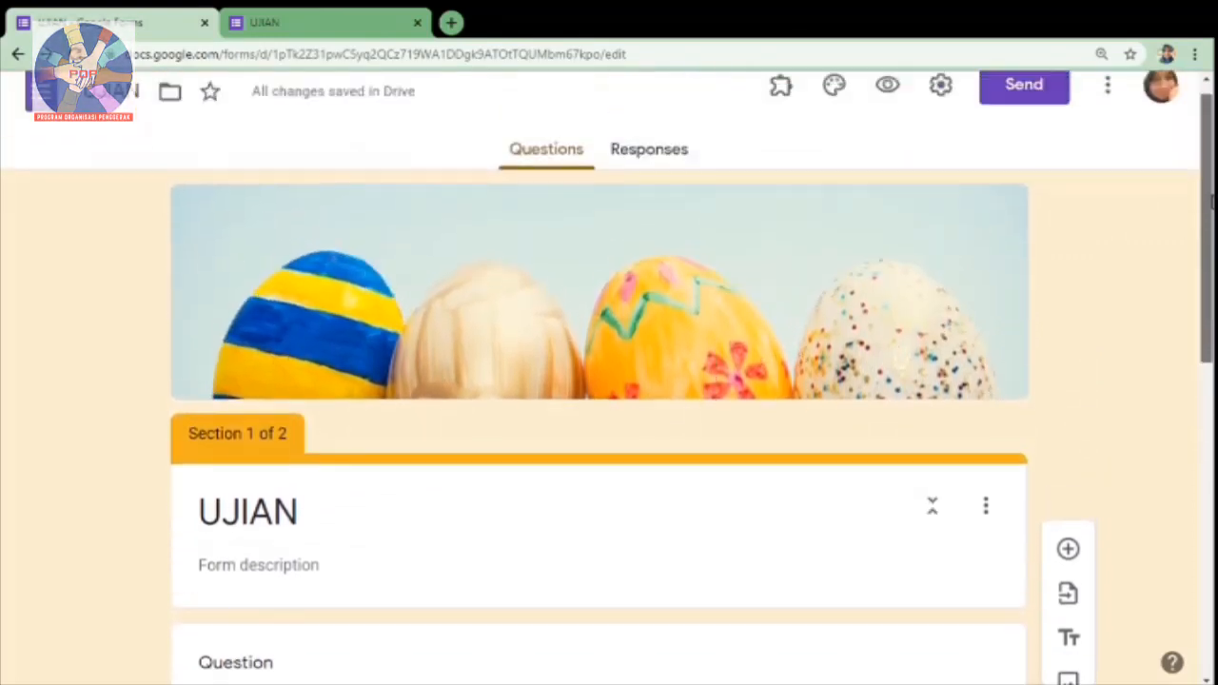
Step: Preview the form, advance to its second section, look down to the submit area, and return to the form editor
left_click(890, 106)
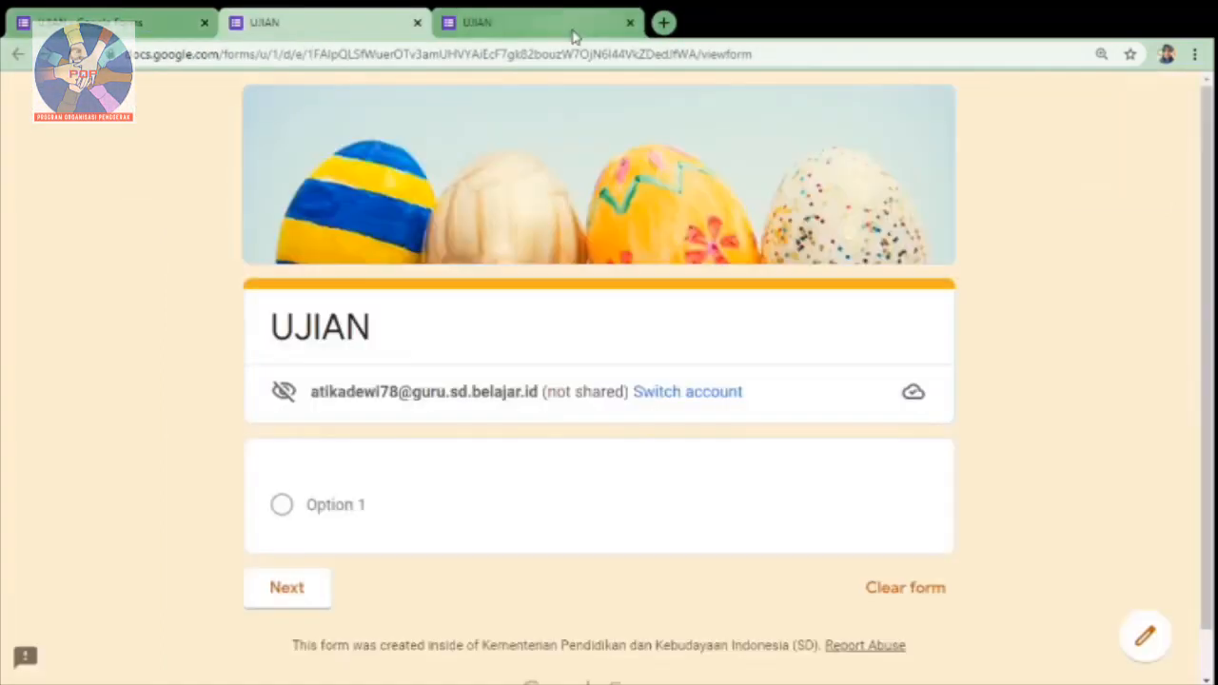
left_click(630, 22)
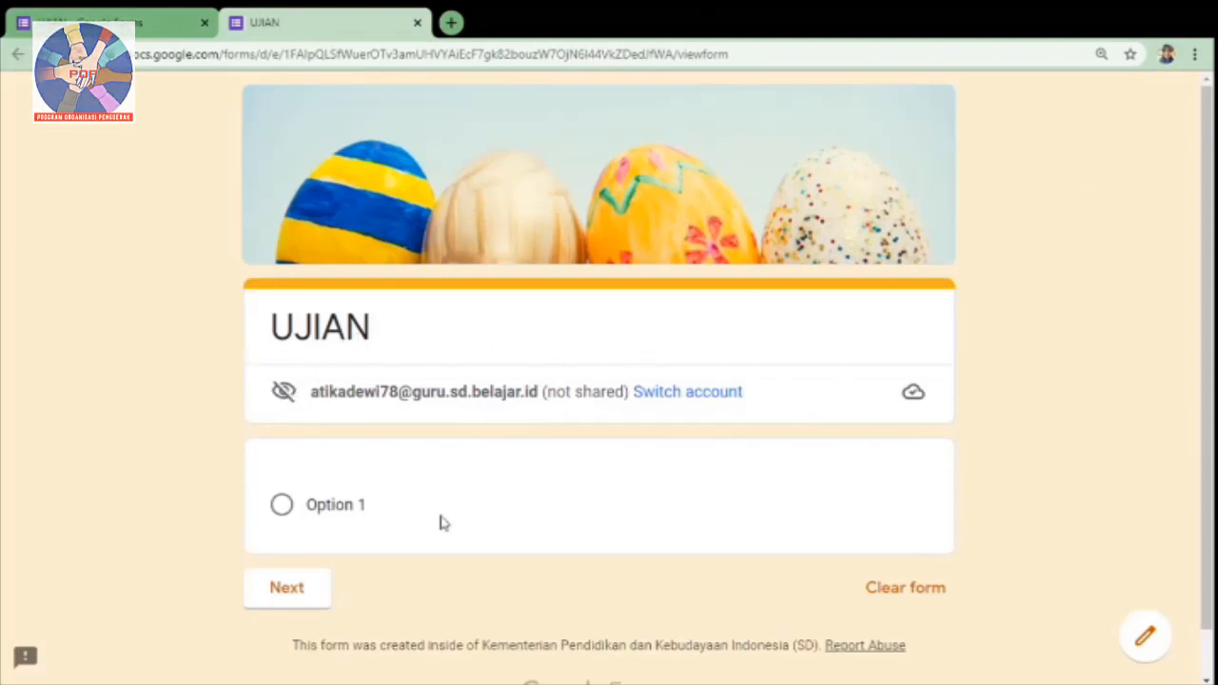
left_click(294, 591)
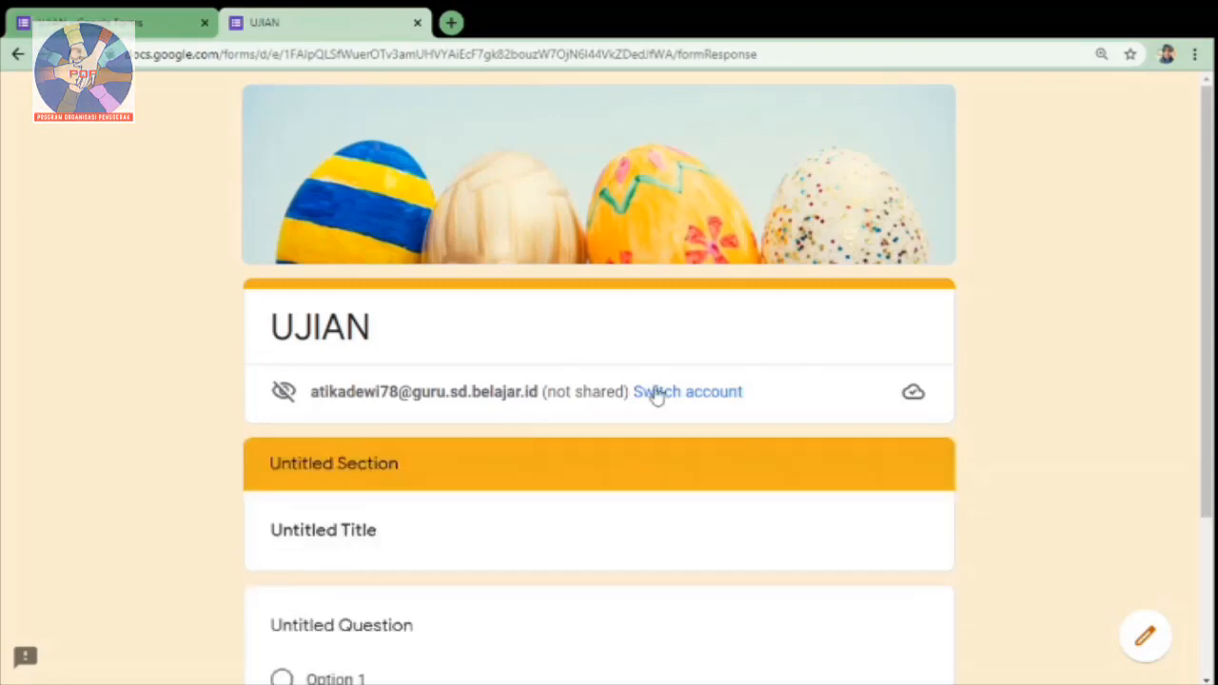
scroll(655, 395, "down", 3)
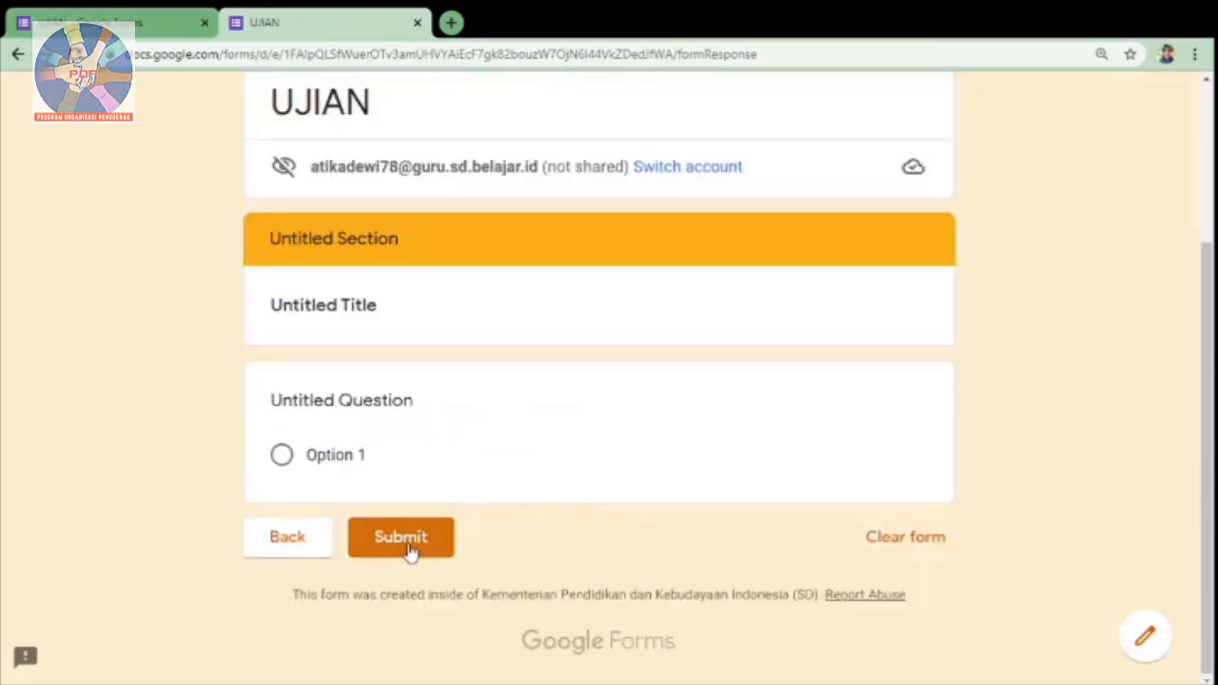
left_click(141, 26)
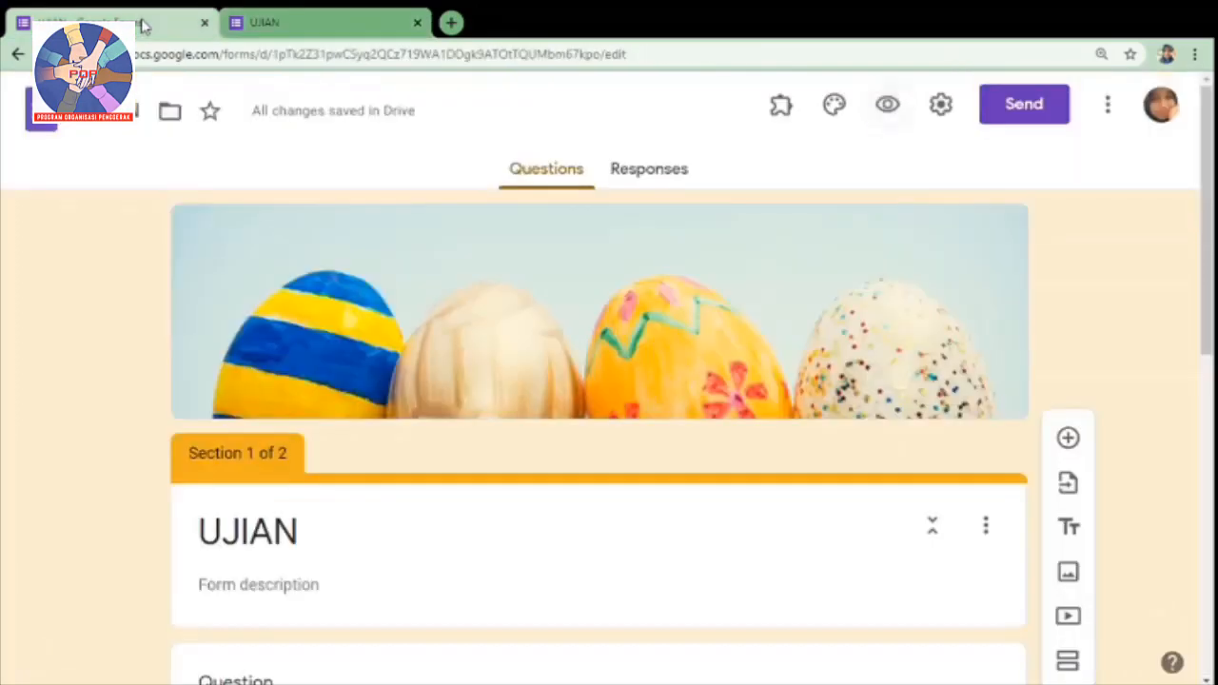
Step: Look through the available answer types for the empty question in section 1, from short answer to time, keeping multiple choice
scroll(782, 328, "down", 3)
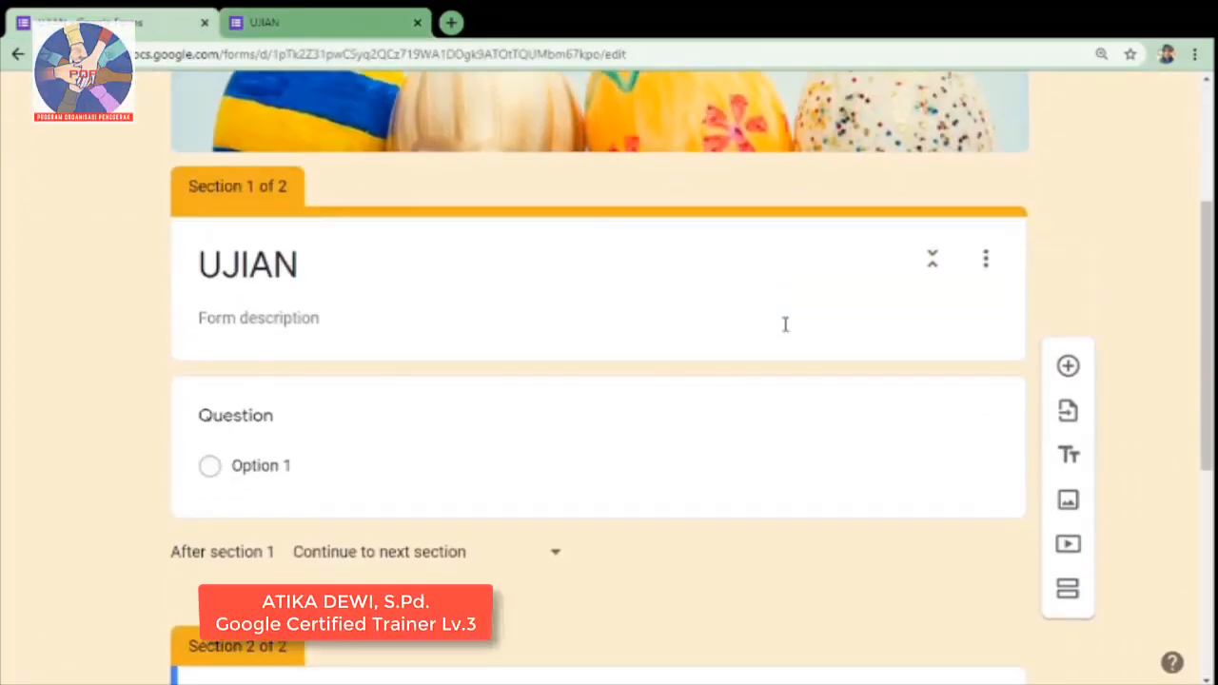
scroll(785, 323, "down", 2)
scroll(785, 324, "up", 2)
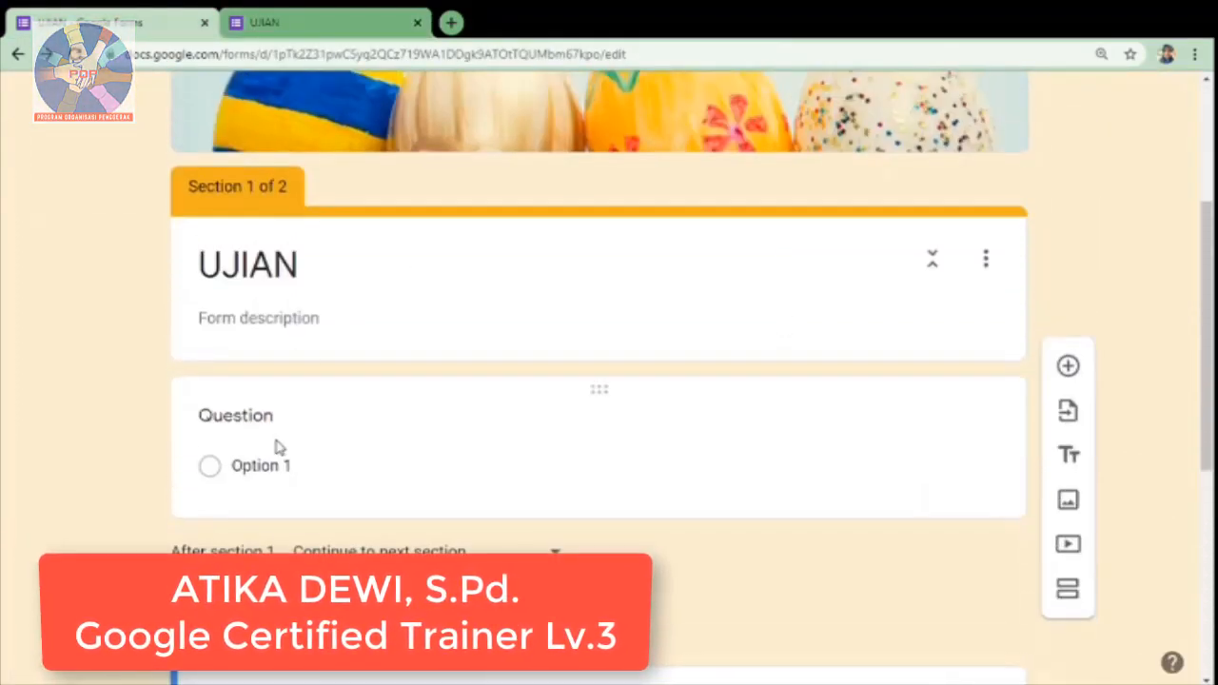
left_click(767, 445)
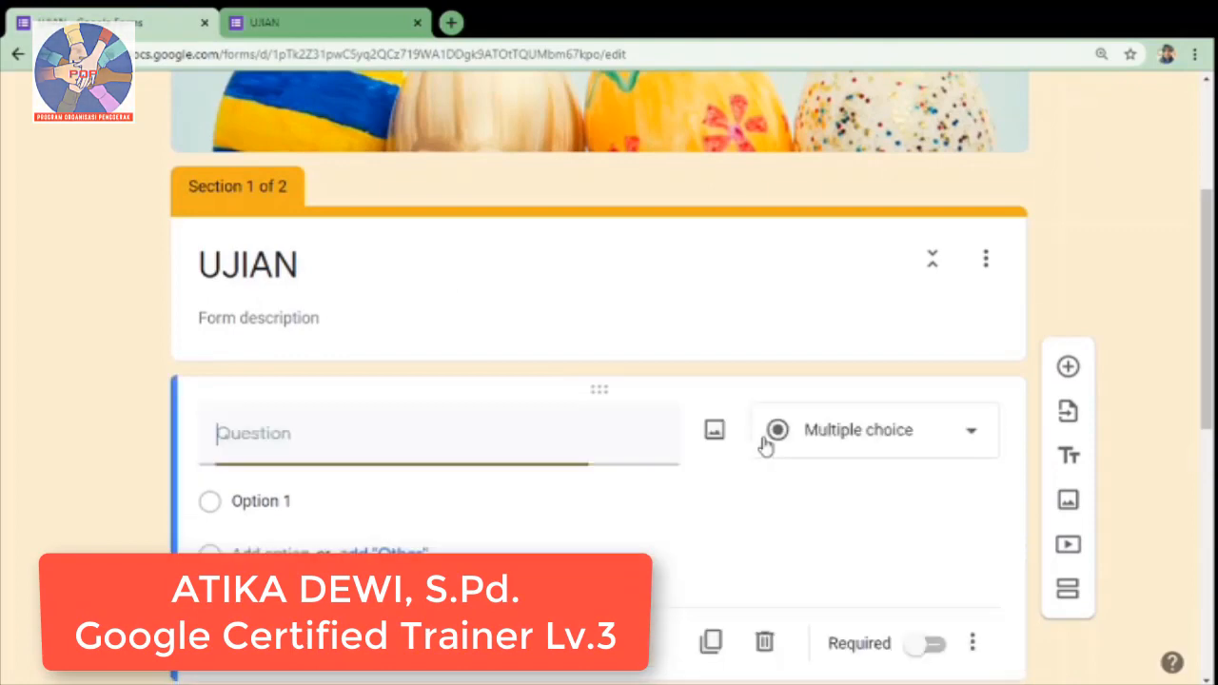
scroll(447, 457, "down", 3)
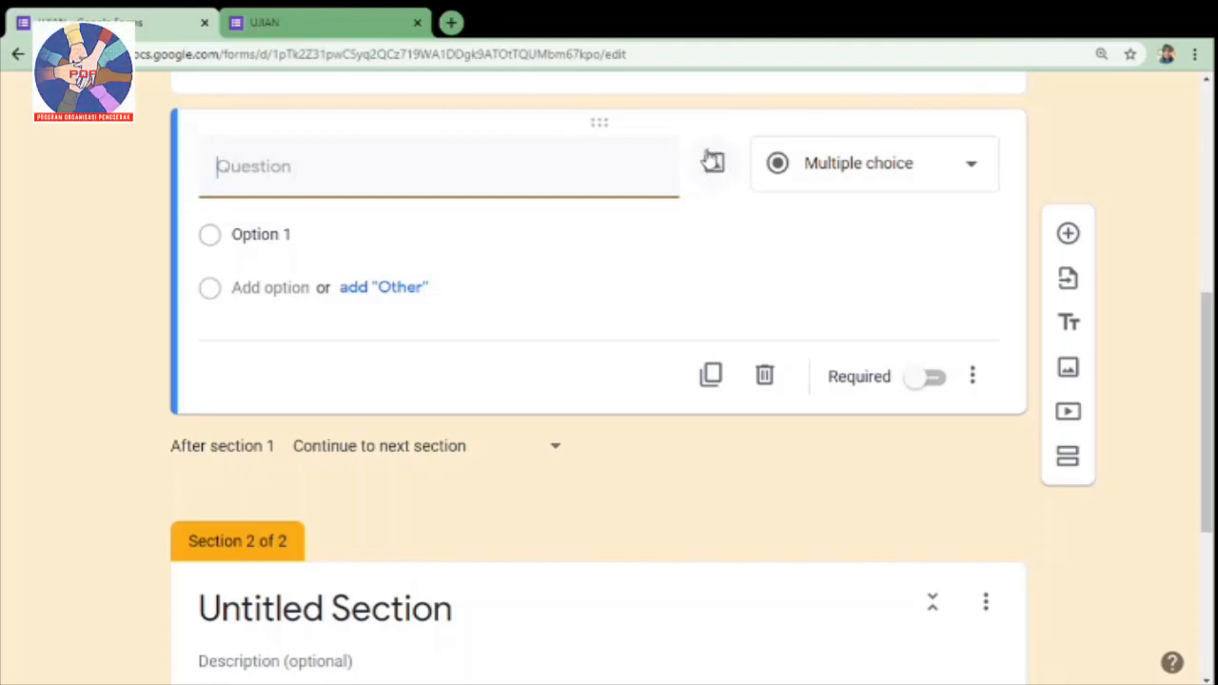
left_click(969, 180)
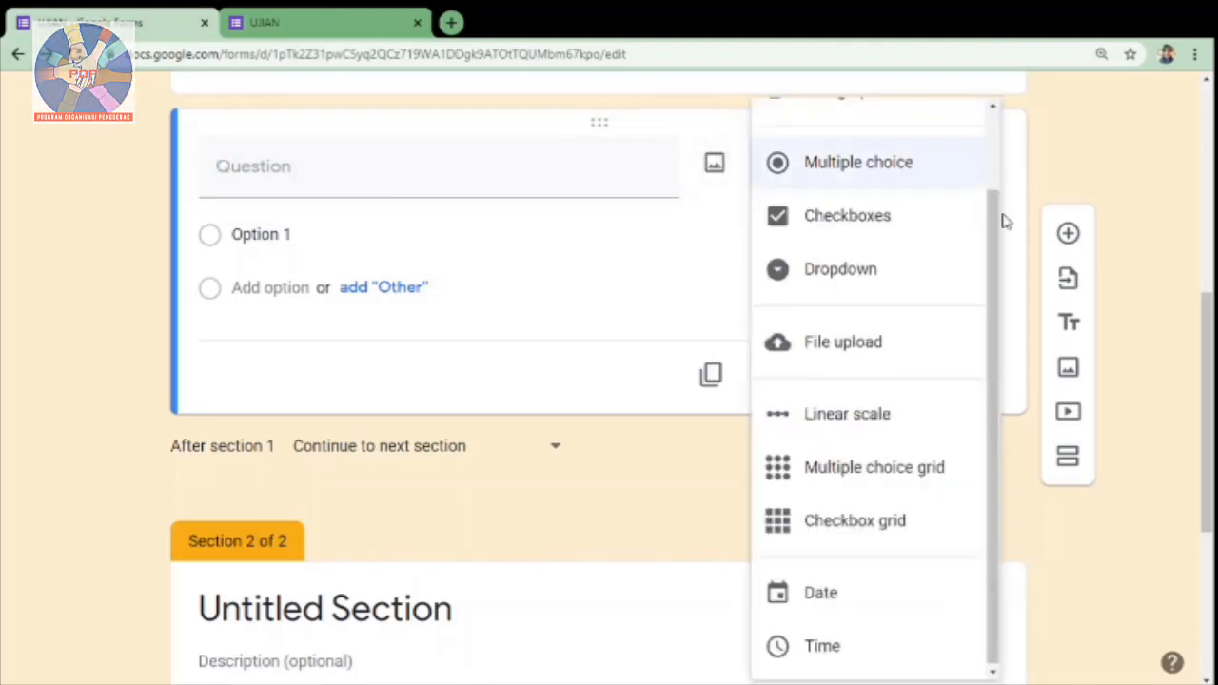
scroll(999, 248, "up", 1)
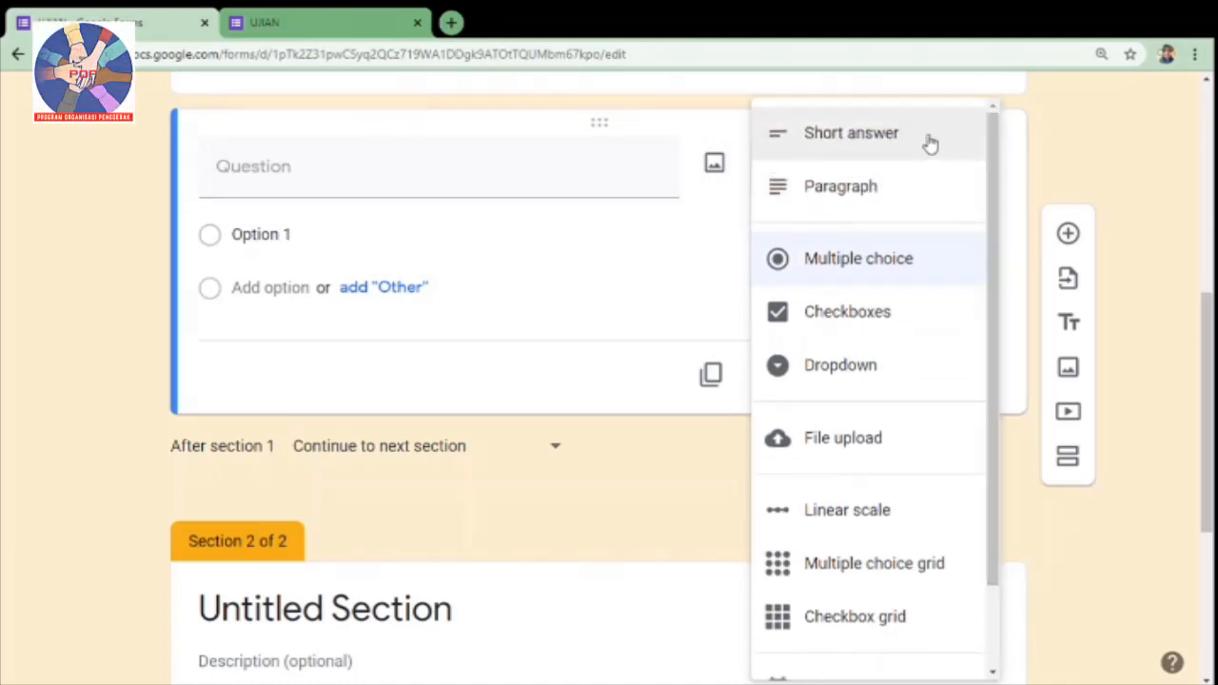
left_click_drag(992, 175, 991, 149)
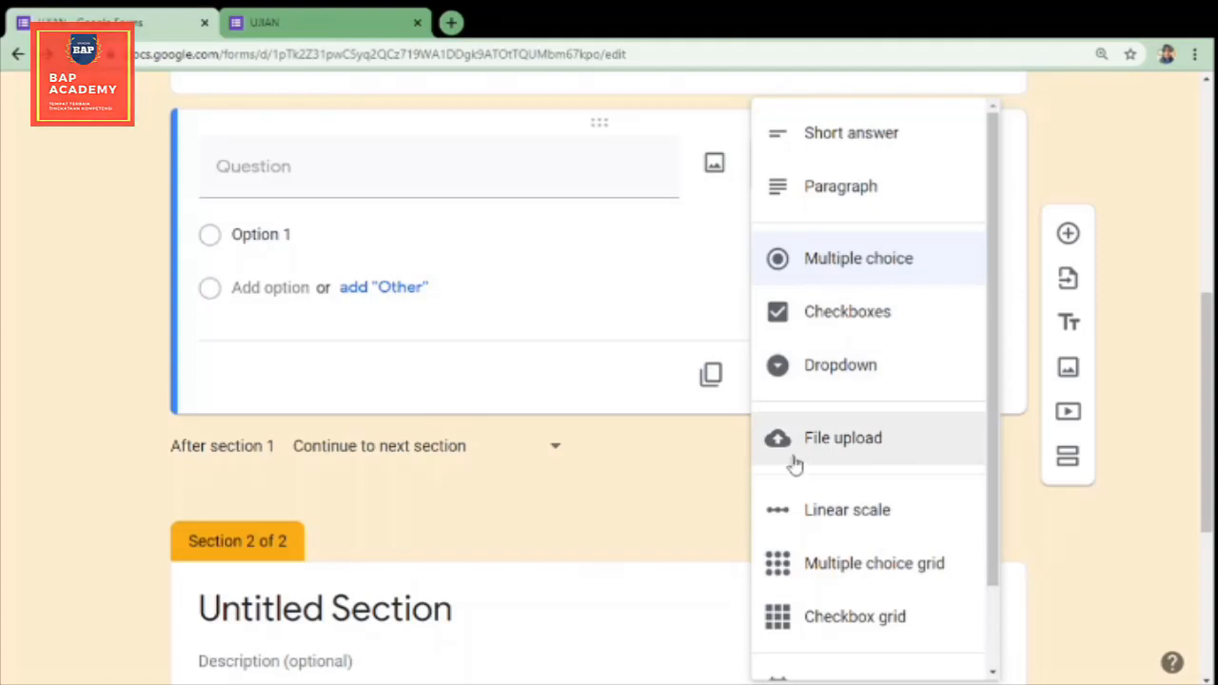
left_click_drag(999, 348, 999, 446)
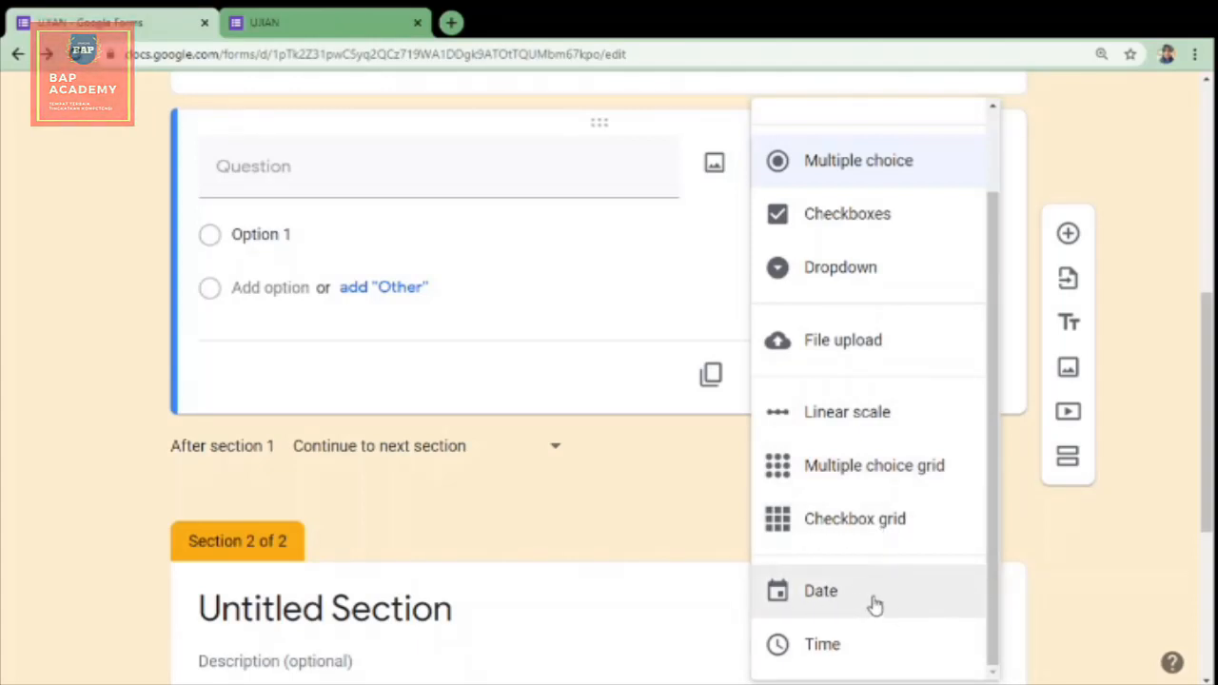
left_click(1015, 258)
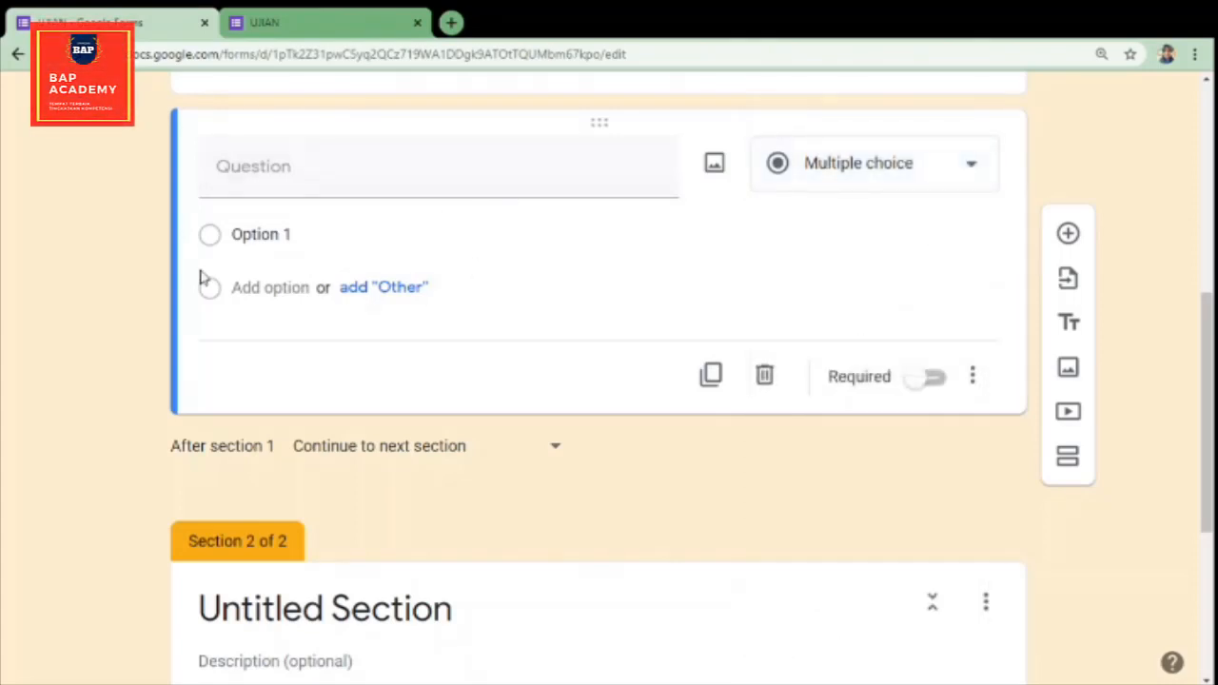
Step: Add Option 2 and Option 3 to the multiple-choice question in section 1
left_click(329, 238)
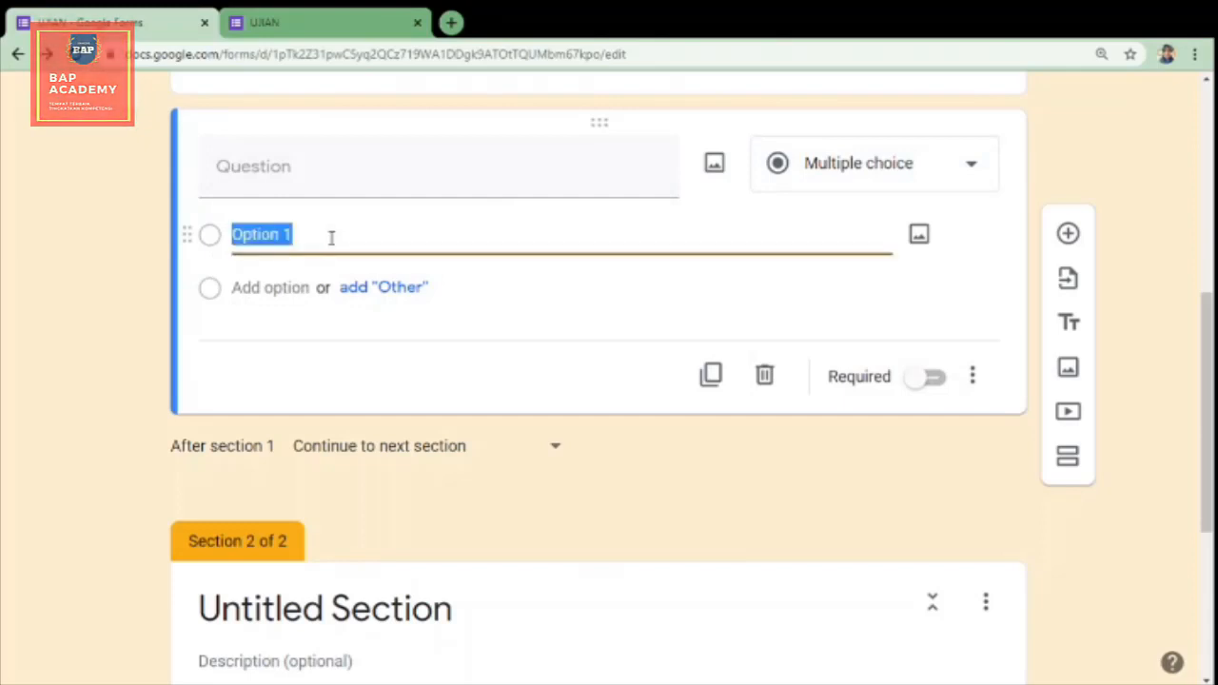
left_click(280, 287)
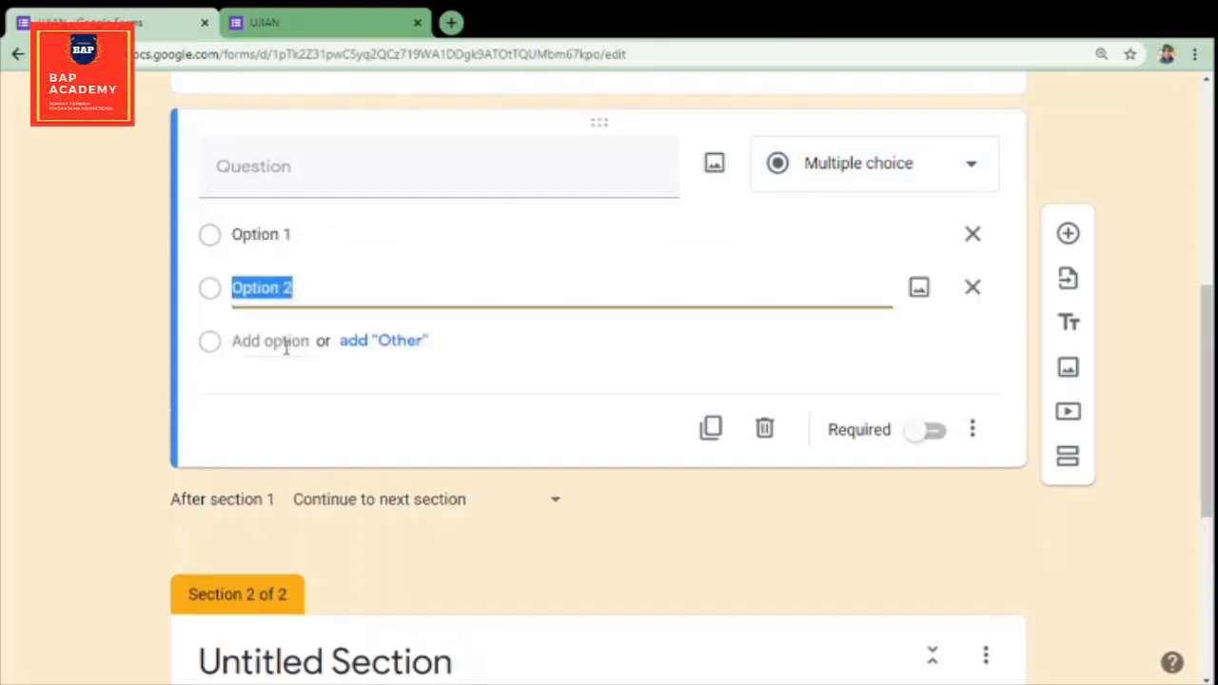
left_click(283, 343)
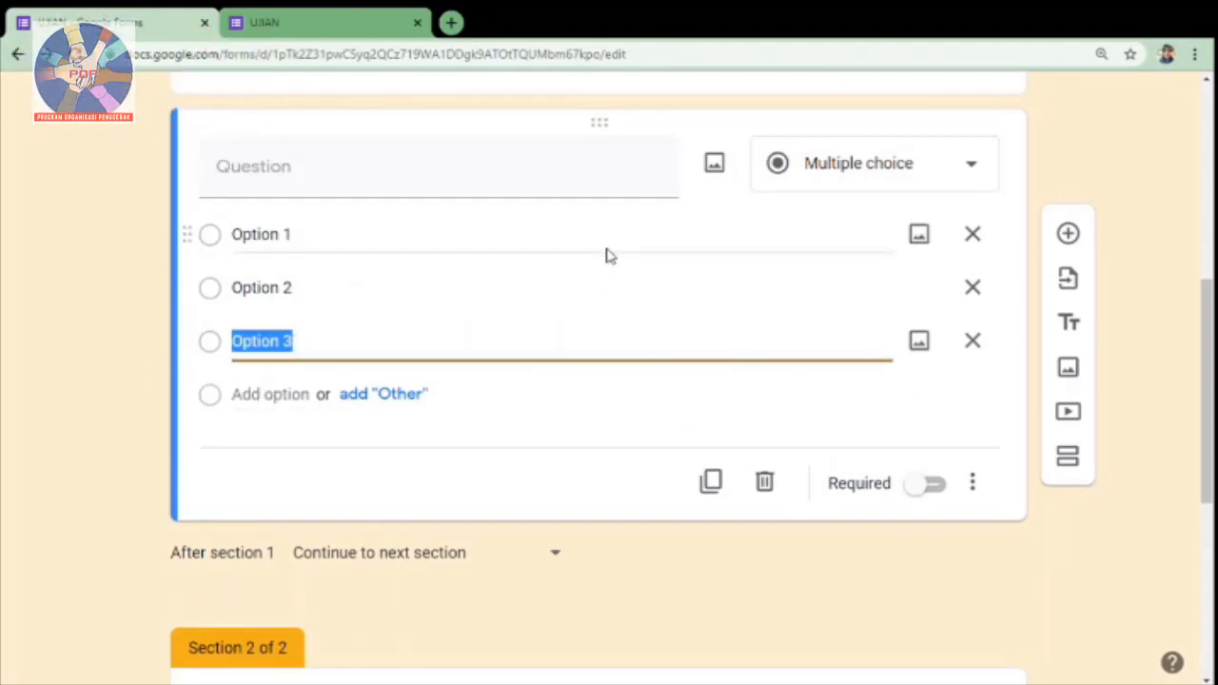
Step: Duplicate the three-option question in section 1 and delete one of the two identical questions
left_click(711, 482)
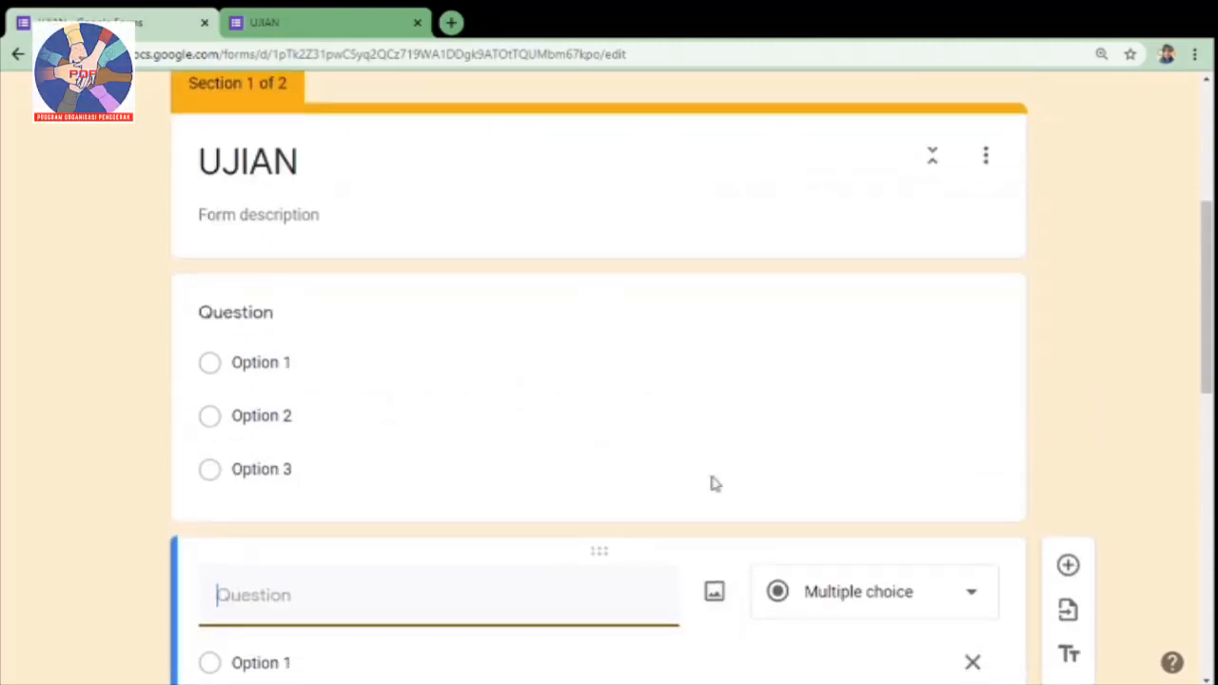
left_click(674, 384)
scroll(696, 391, "down", 5)
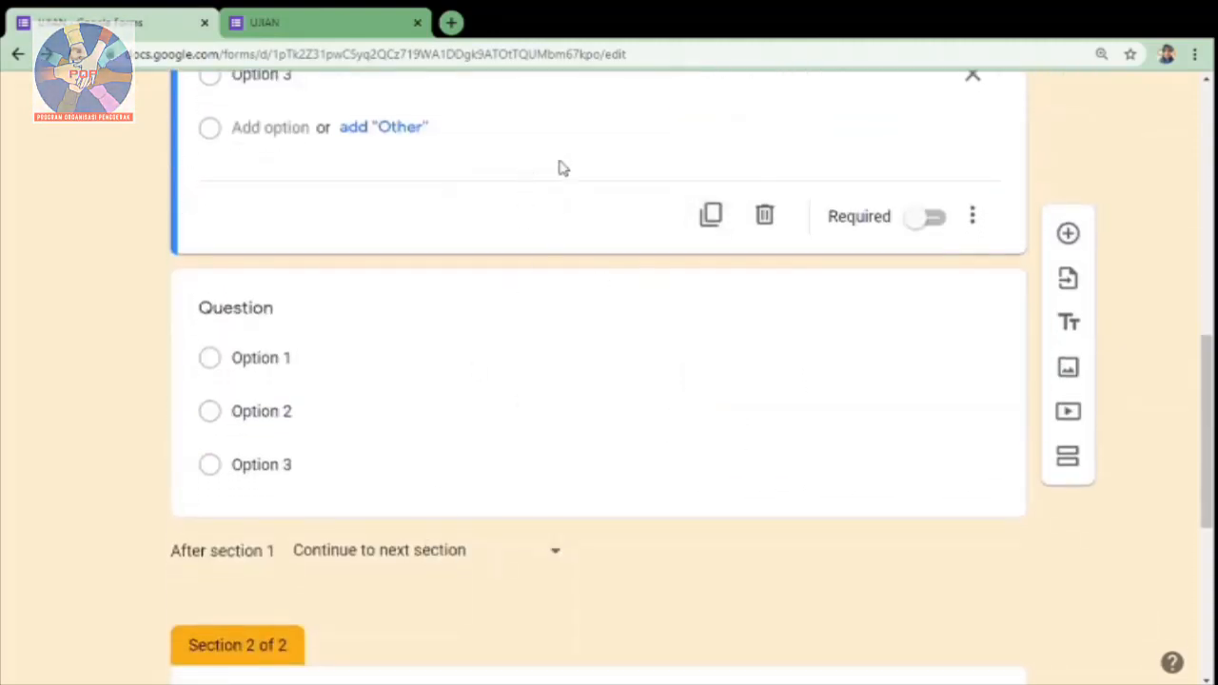
left_click(764, 219)
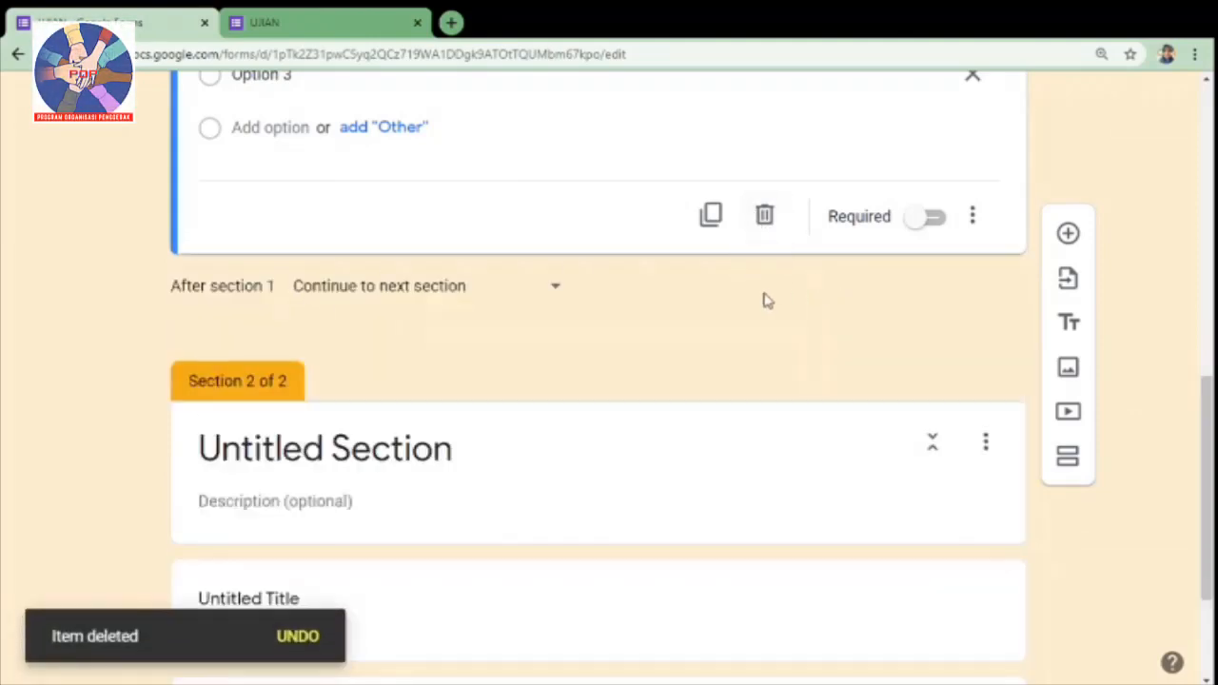
Step: Make the three-option question required, show its description field, and look over its remaining display options
scroll(767, 301, "up", 3)
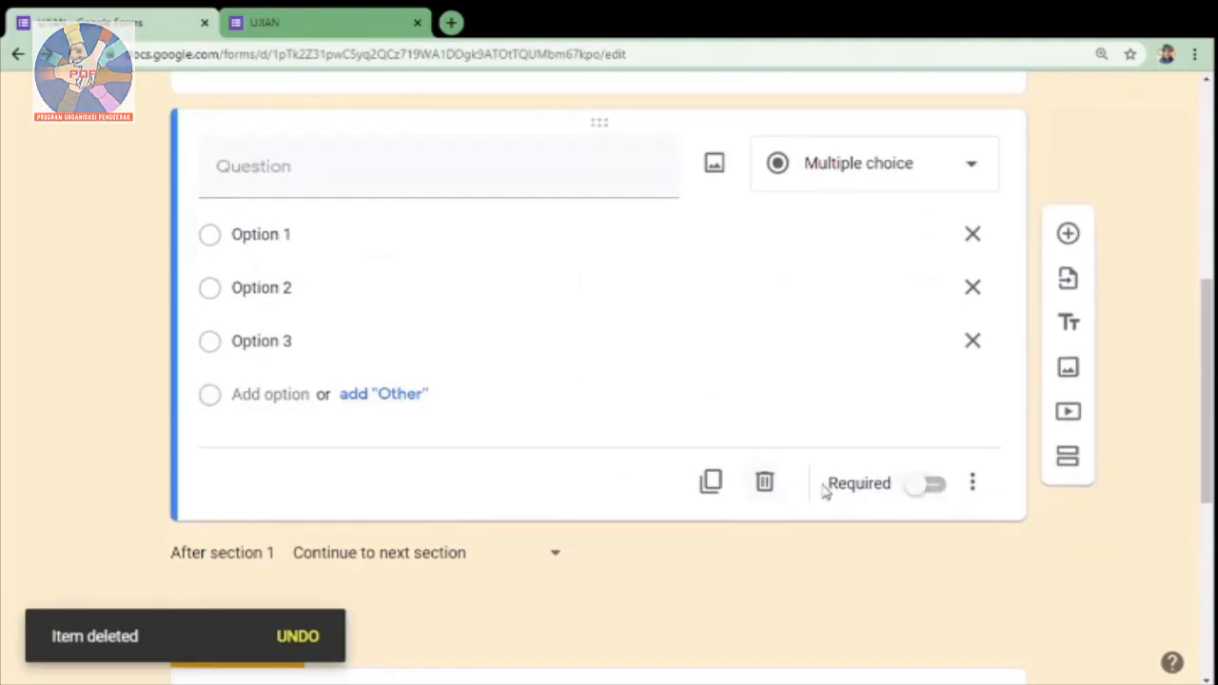
left_click(933, 487)
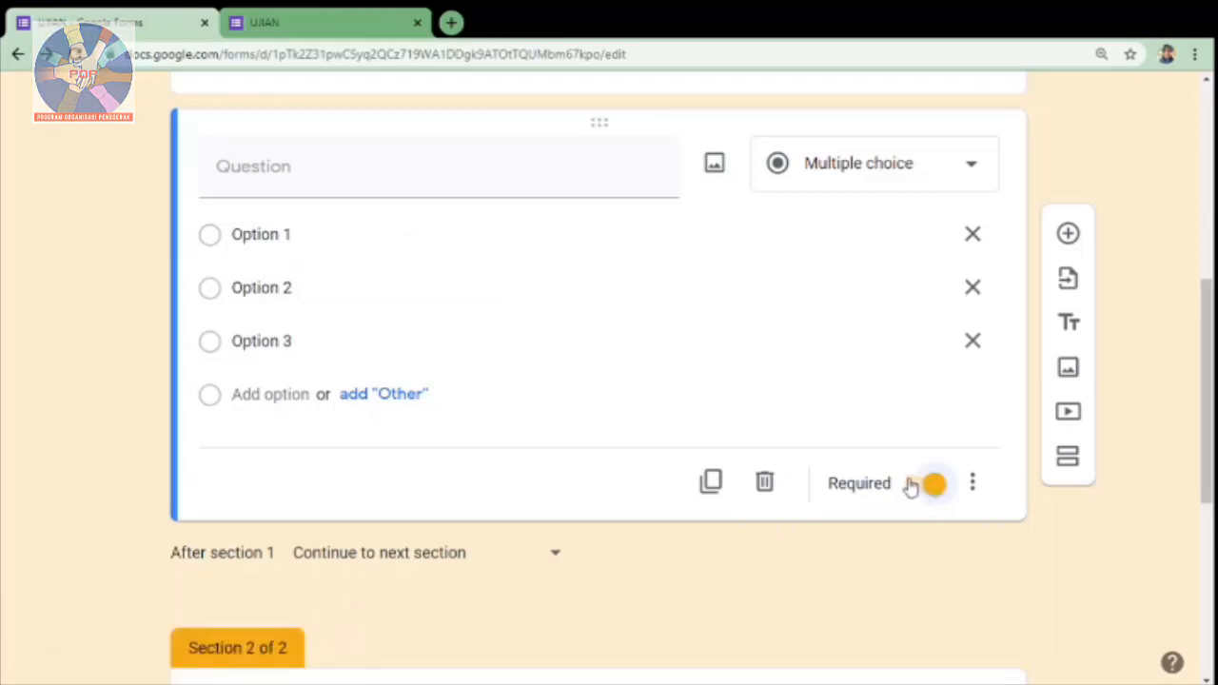
left_click(974, 484)
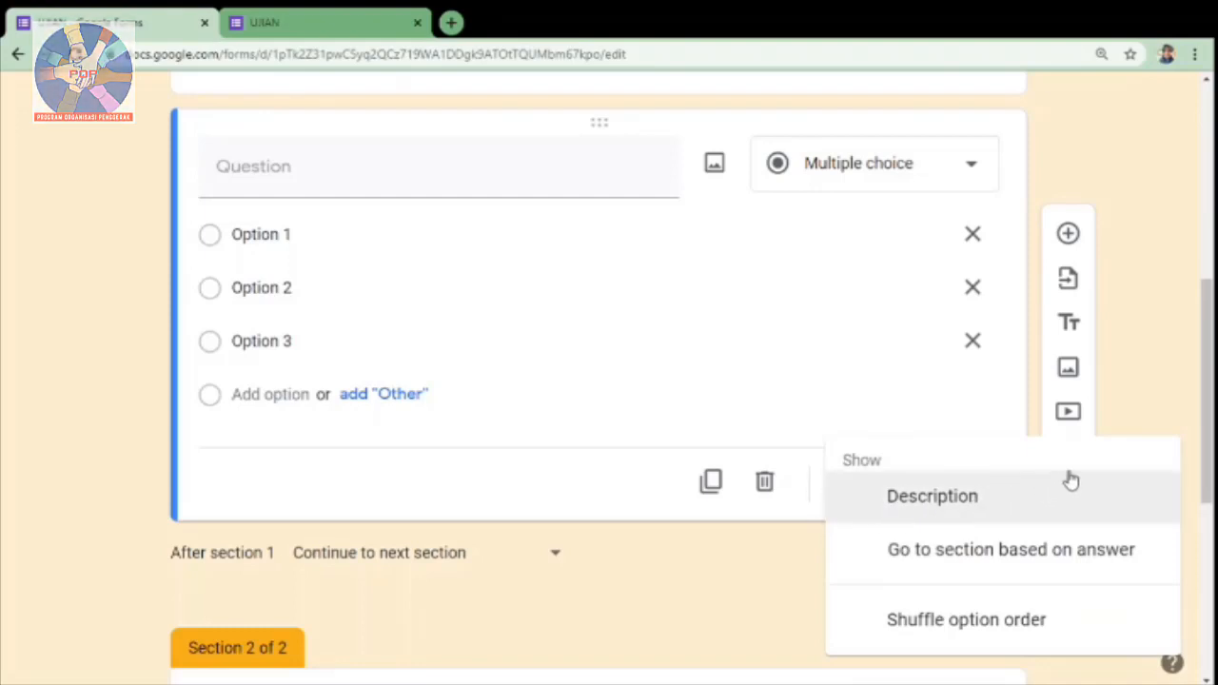
left_click(951, 497)
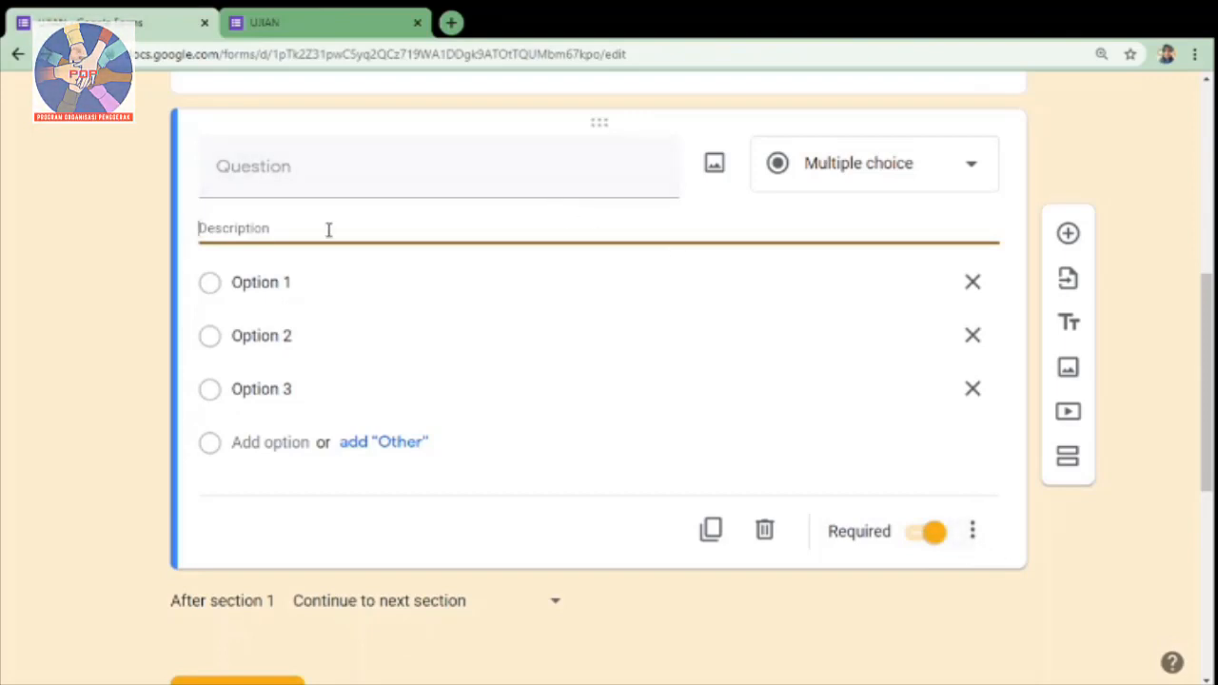
left_click(974, 533)
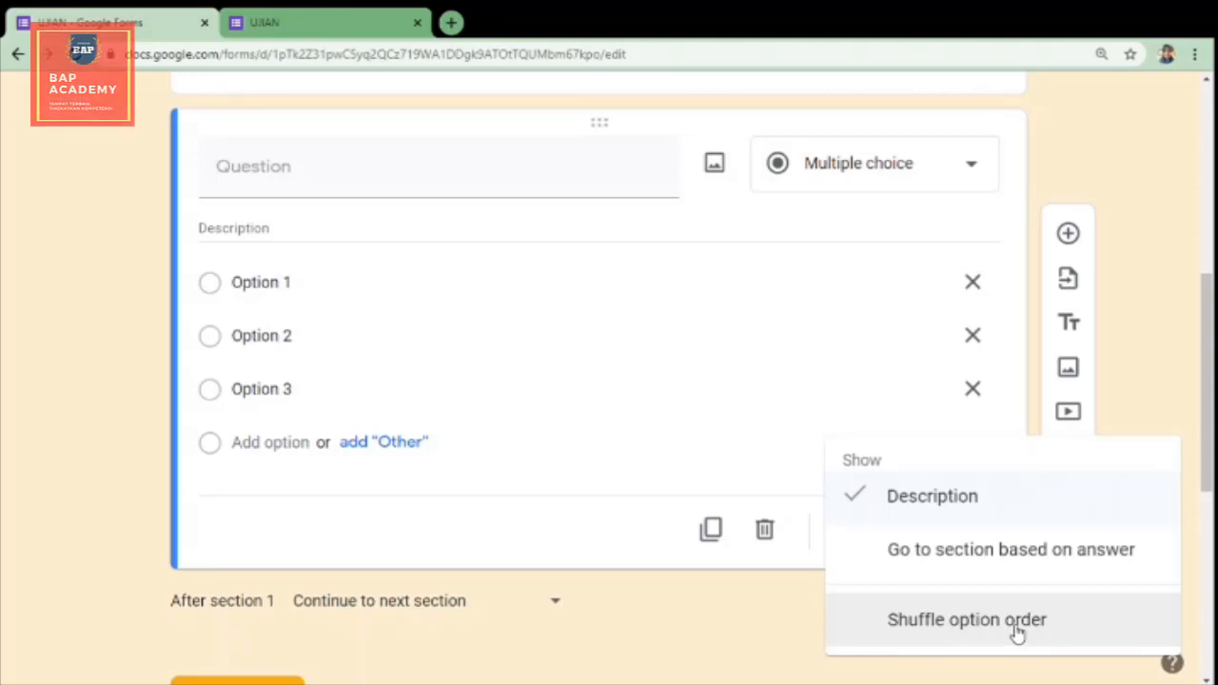
left_click(1017, 386)
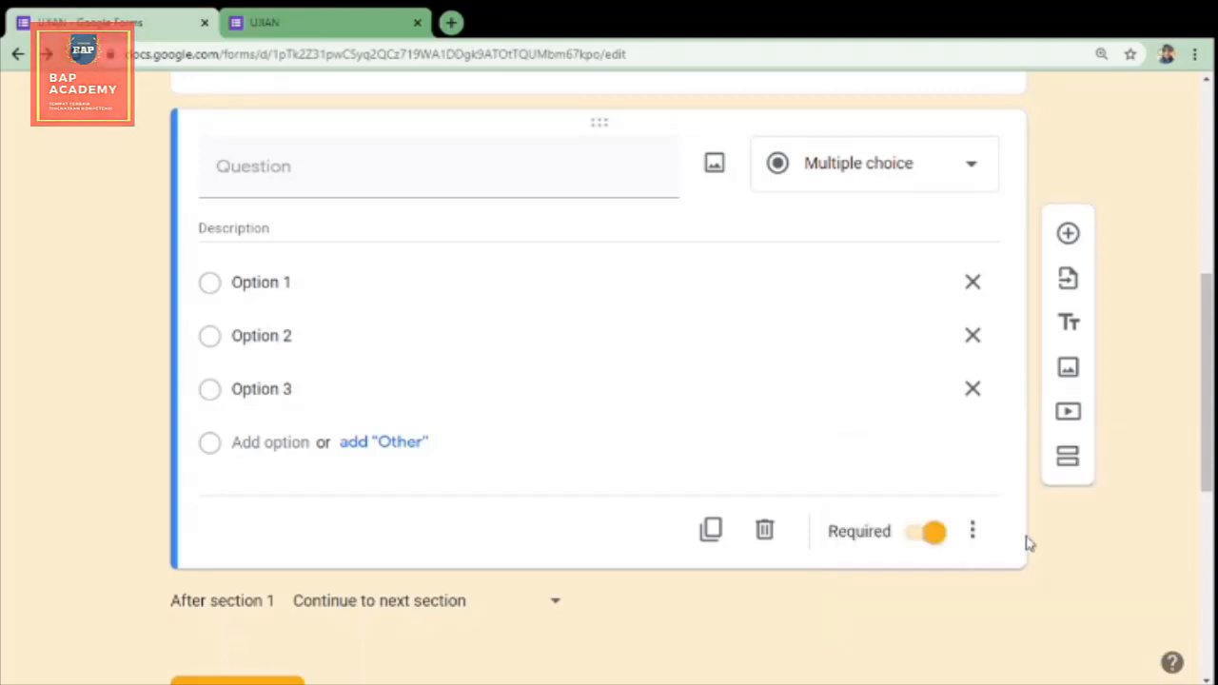
Step: Create a new spreadsheet named UJIAN (Responses) as the form's response destination and return to the form's responses
scroll(997, 603, "down", 5)
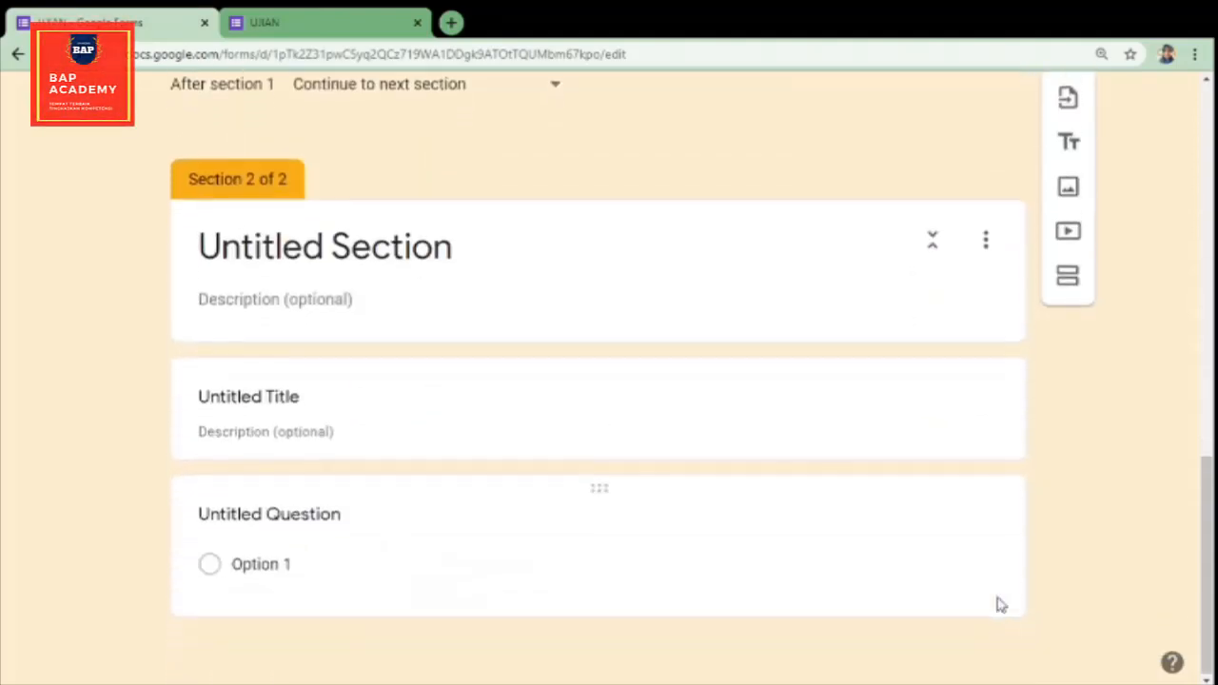
scroll(1000, 604, "up", 10)
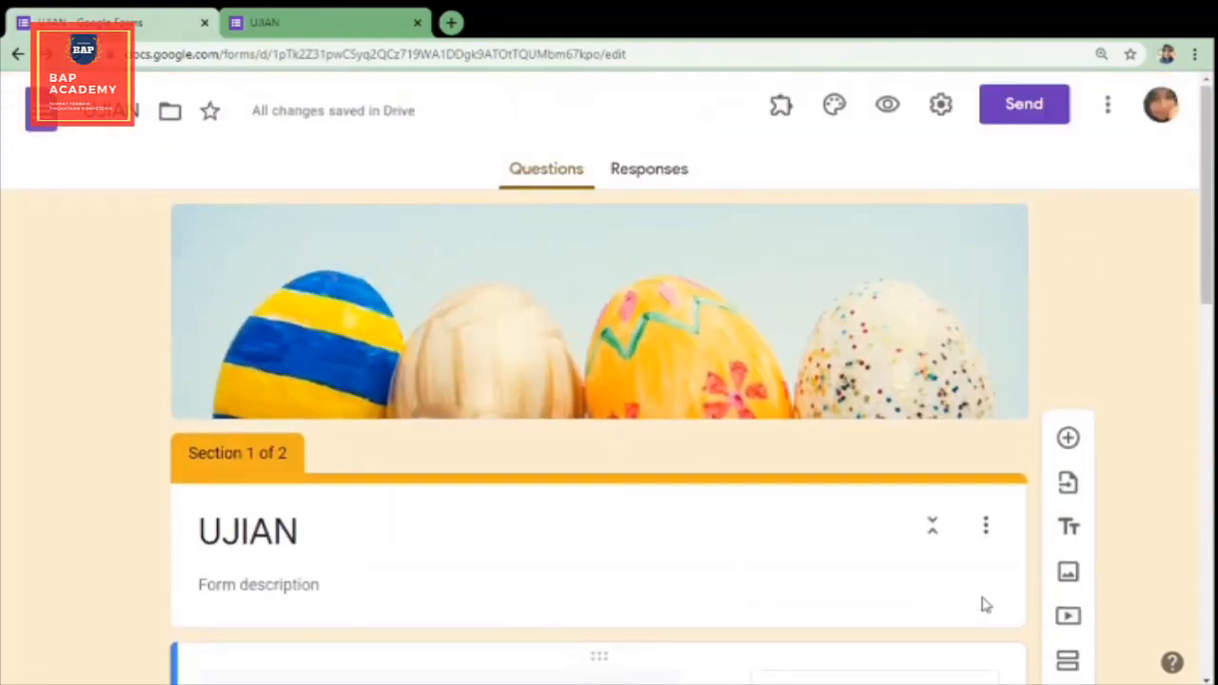
left_click(653, 178)
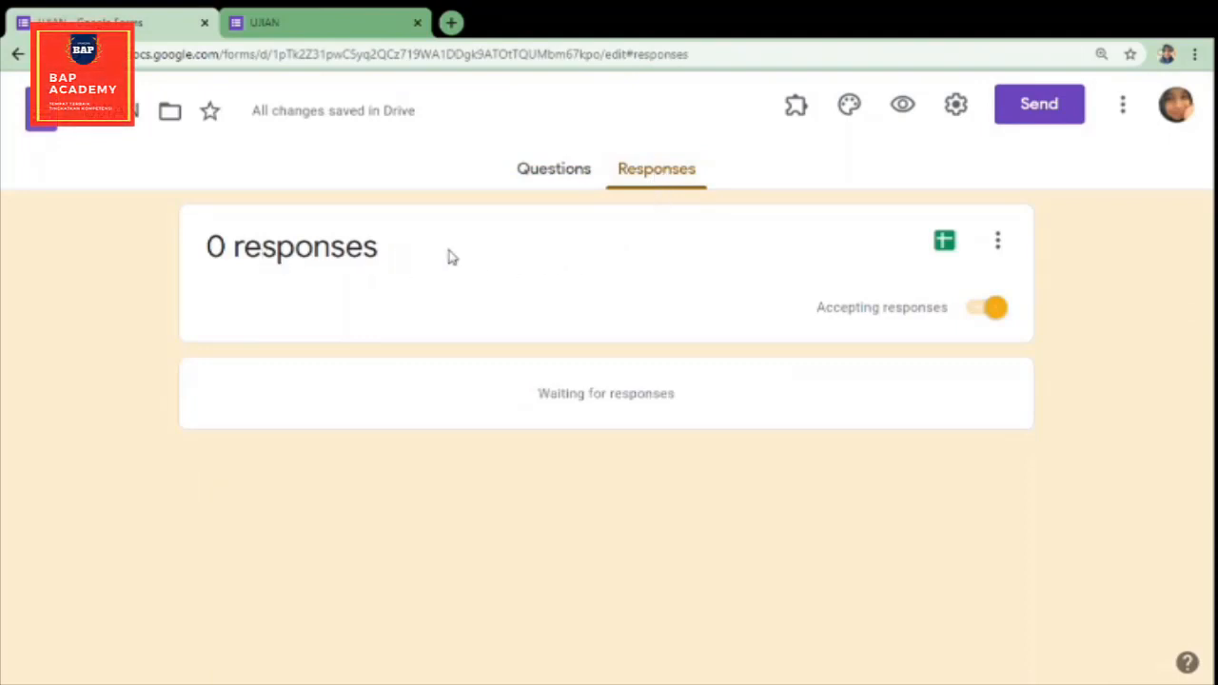
left_click(946, 241)
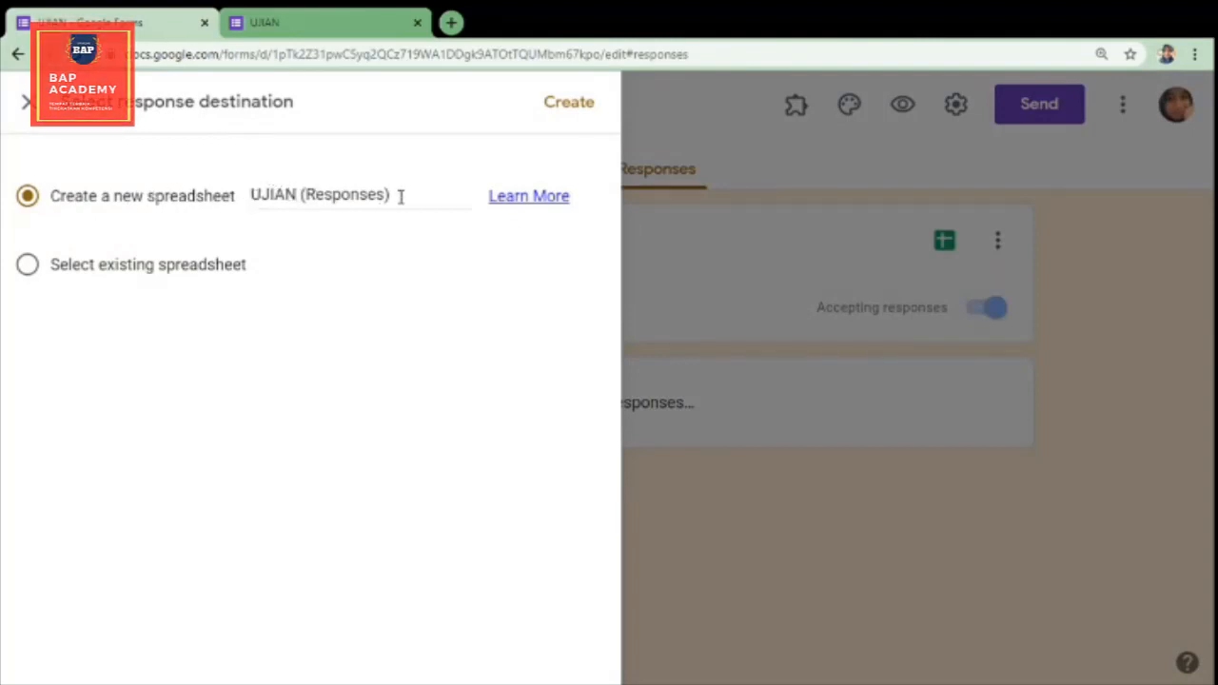
left_click(572, 107)
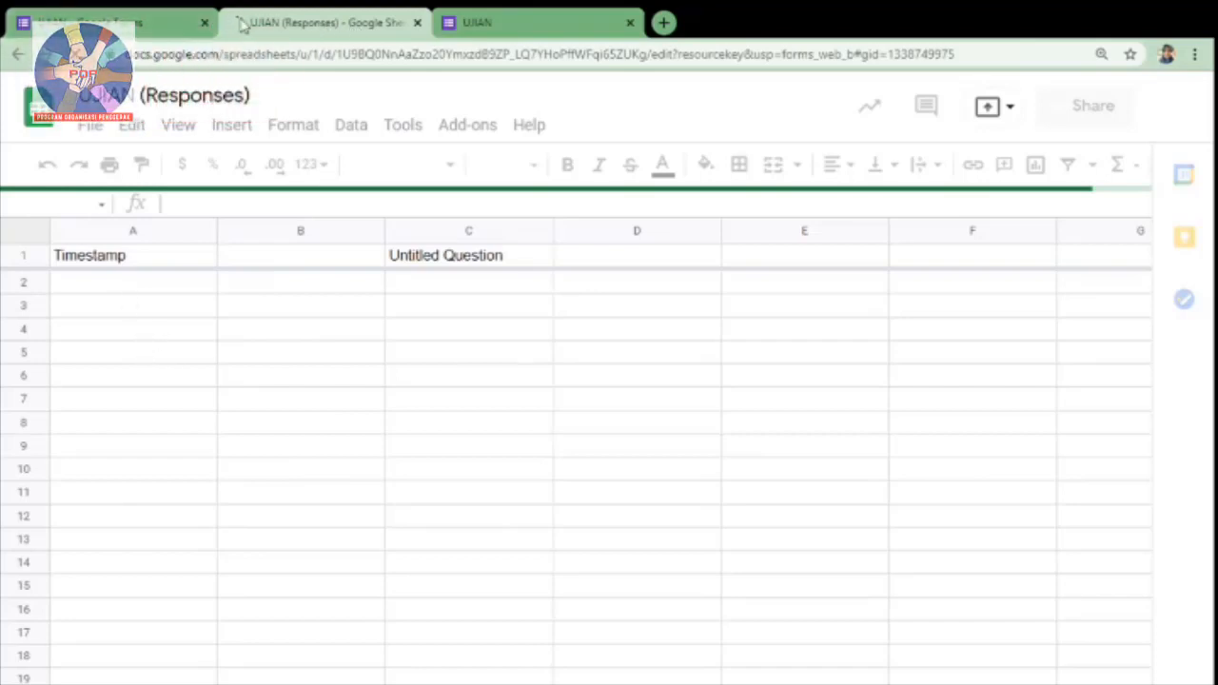
left_click(119, 21)
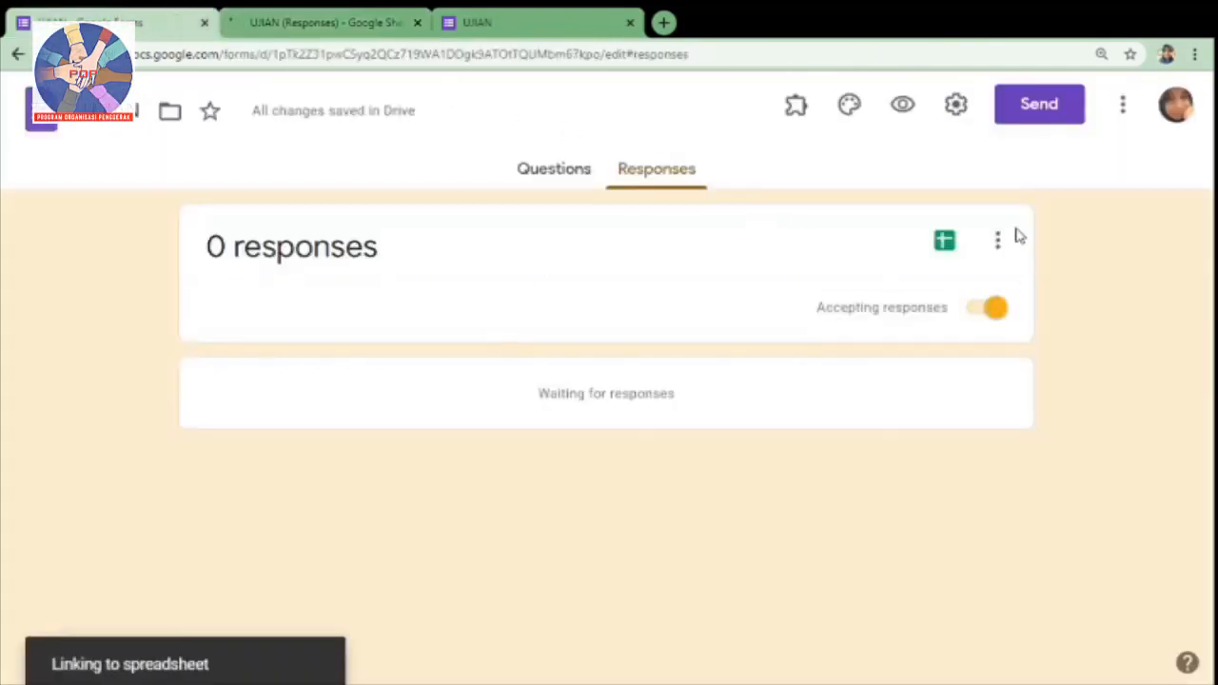